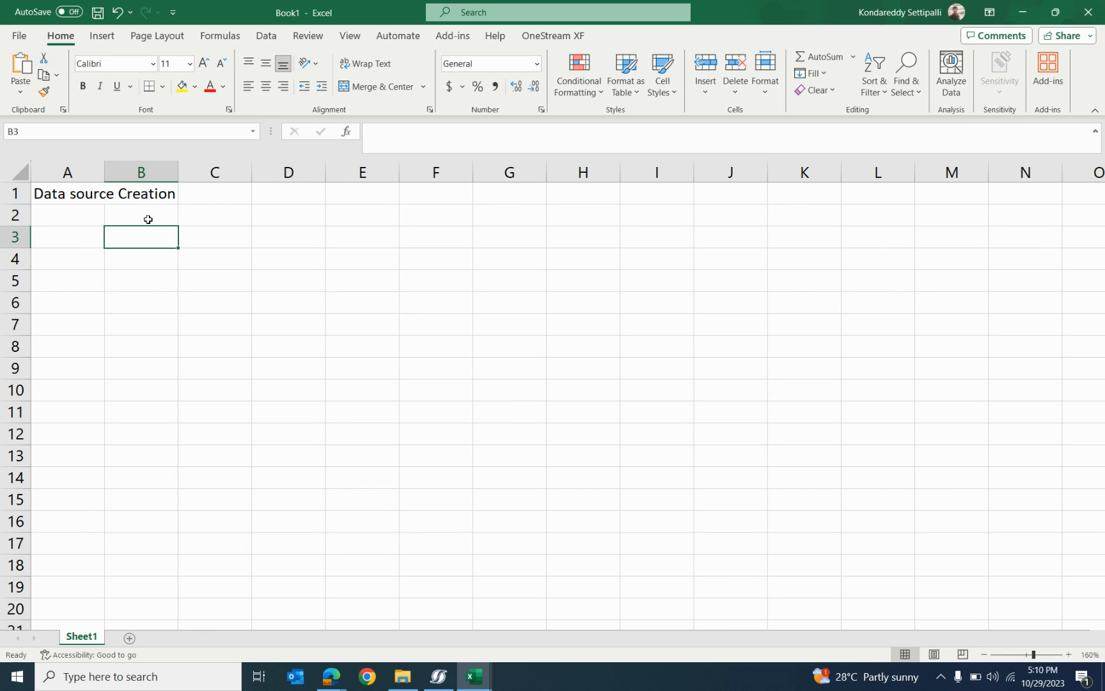
Step: Enter the heading "Structure of the file." in cell B3
{"action": "type", "text": "Struc"}
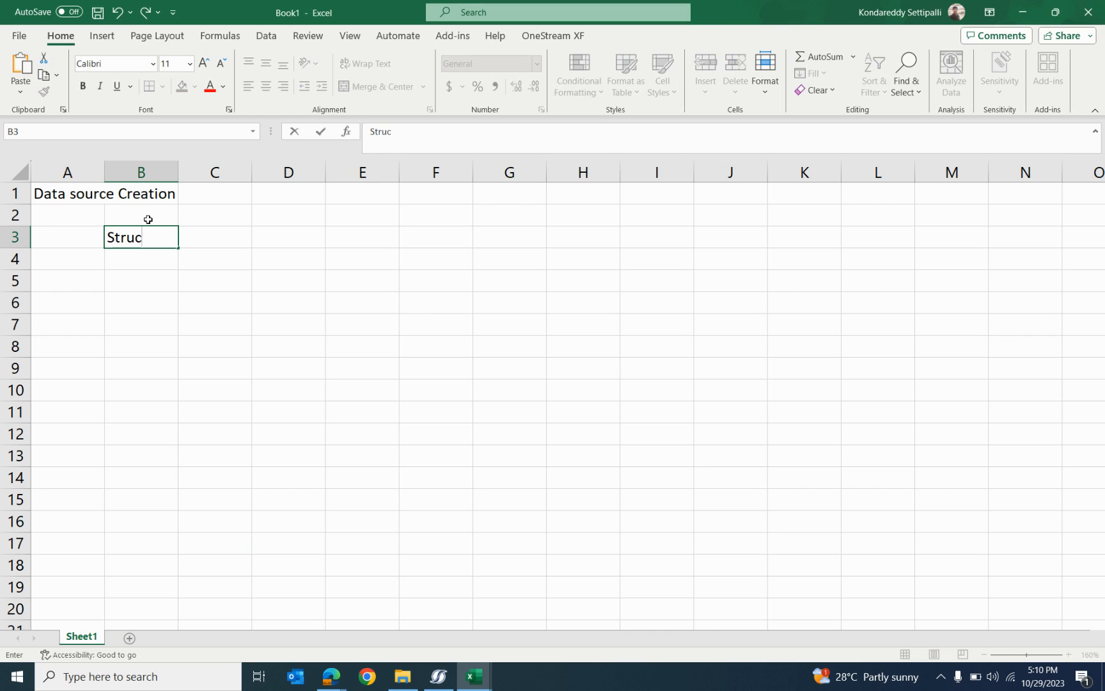
{"action": "type", "text": "ture of the file"}
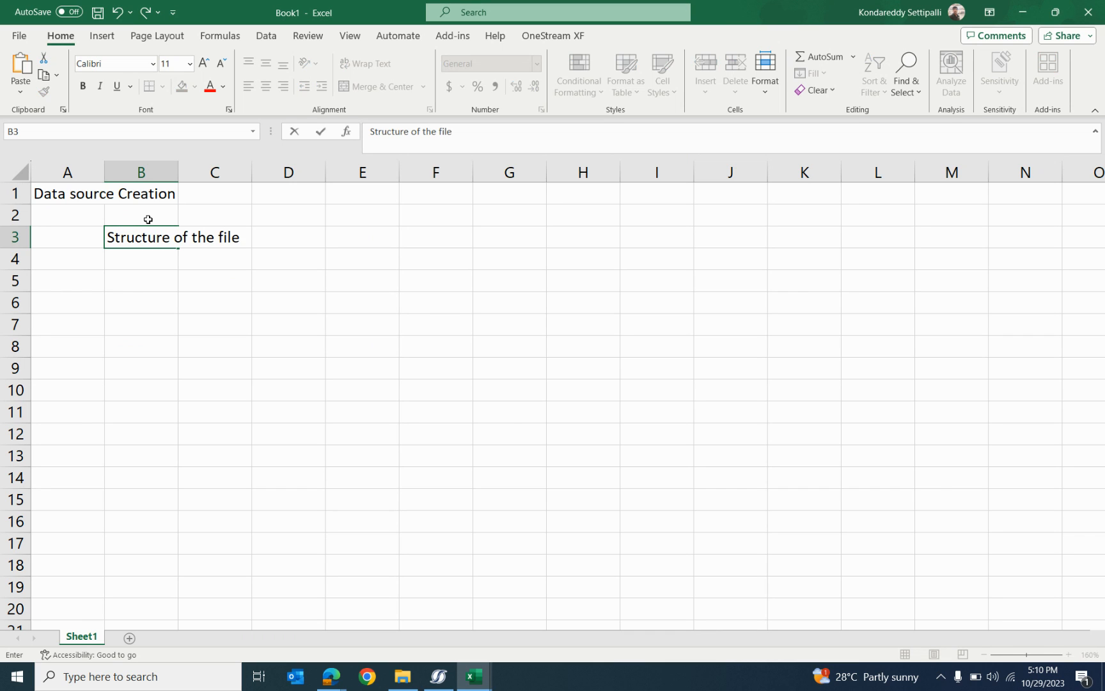
{"action": "type", "text": "."}
{"action": "key", "text": "Return"}
{"action": "key", "text": "Up"}
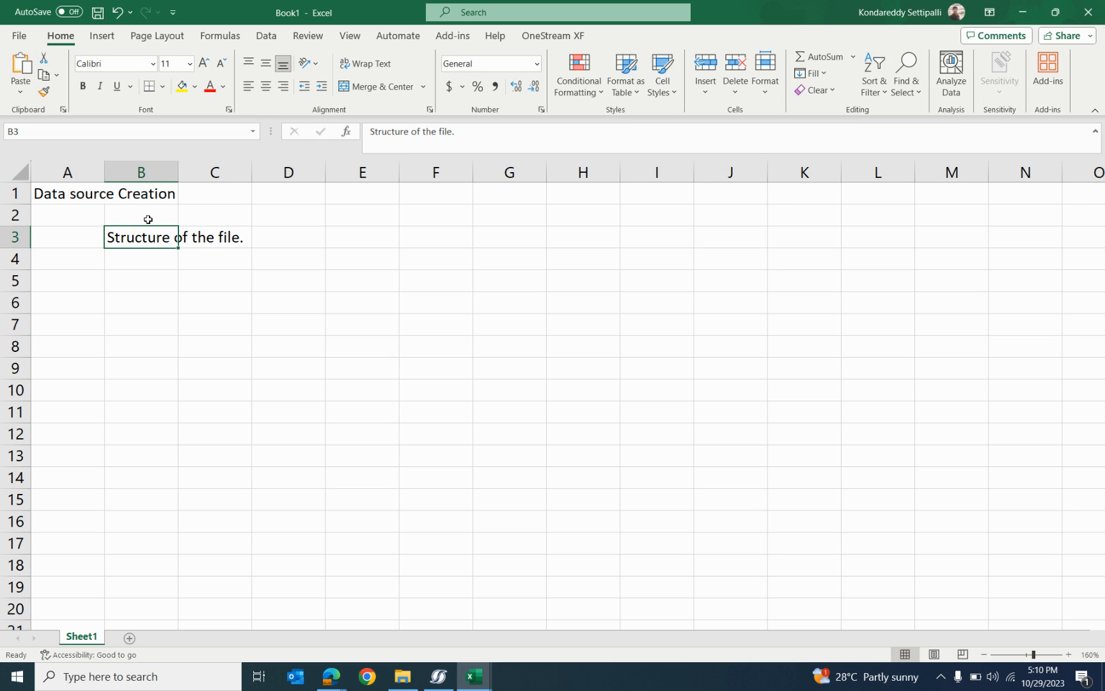
Step: List the first two source types below the heading: "Fixed Files" in B5 and "Delimited Files" in B6
{"action": "key", "text": "Right"}
{"action": "key", "text": "Right"}
{"action": "key", "text": "Right"}
{"action": "key", "text": "Left"}
{"action": "key", "text": "Left"}
{"action": "key", "text": "Left"}
{"action": "key", "text": "Down"}
{"action": "key", "text": "Down"}
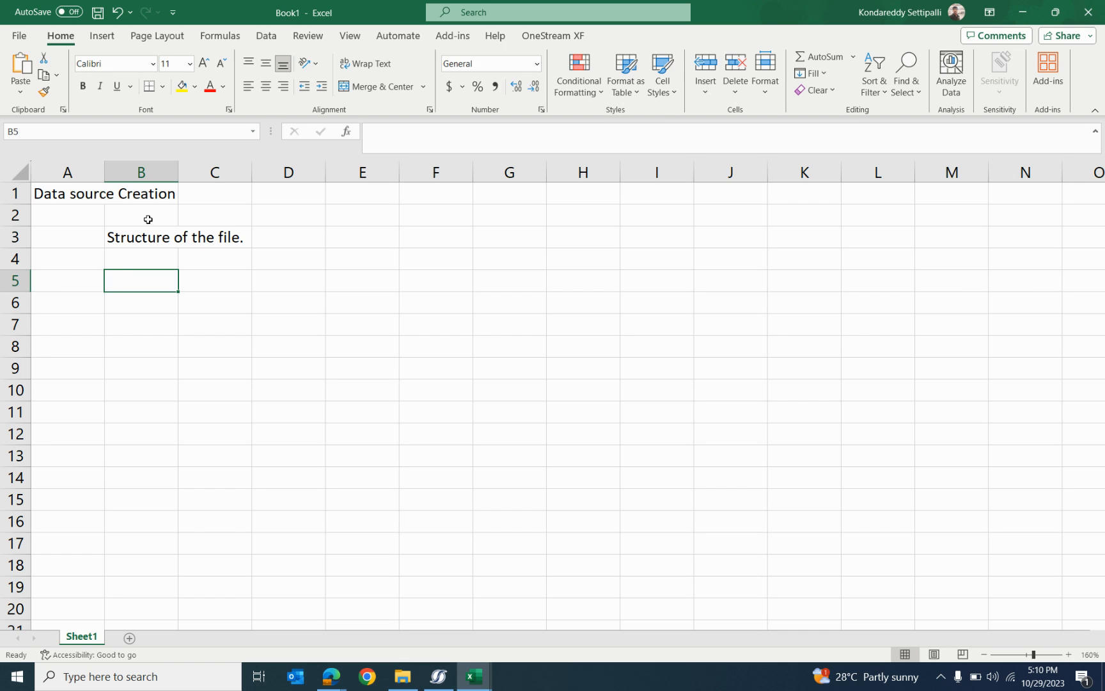
{"action": "type", "text": "Fixed Files"}
{"action": "key", "text": "Return"}
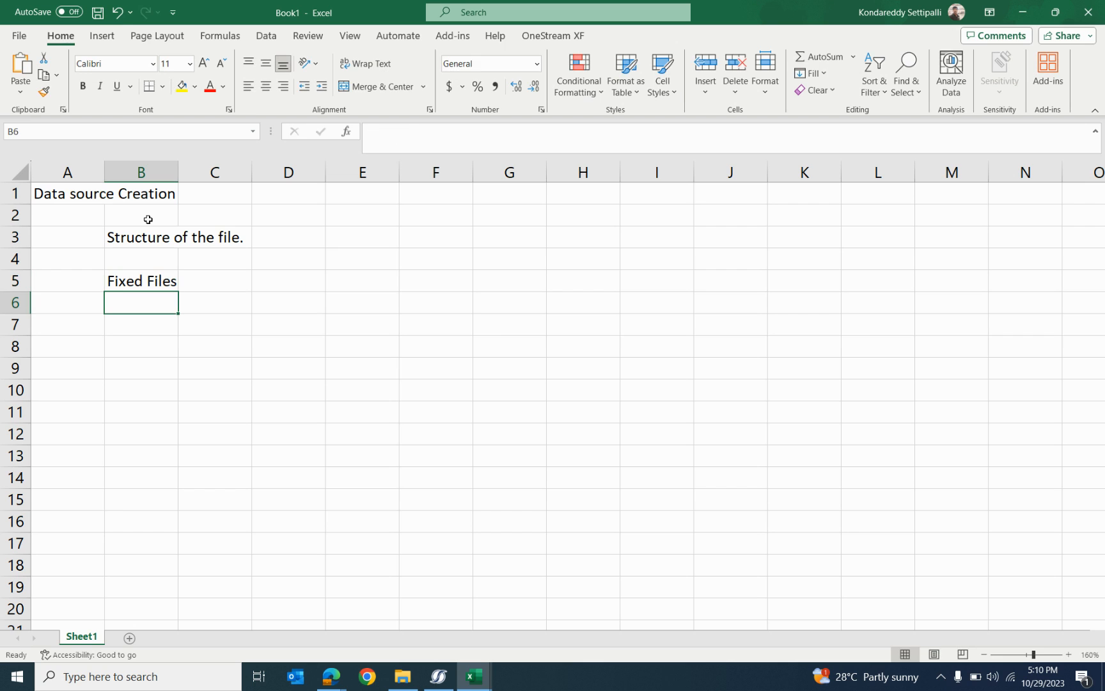
{"action": "type", "text": "Delim"}
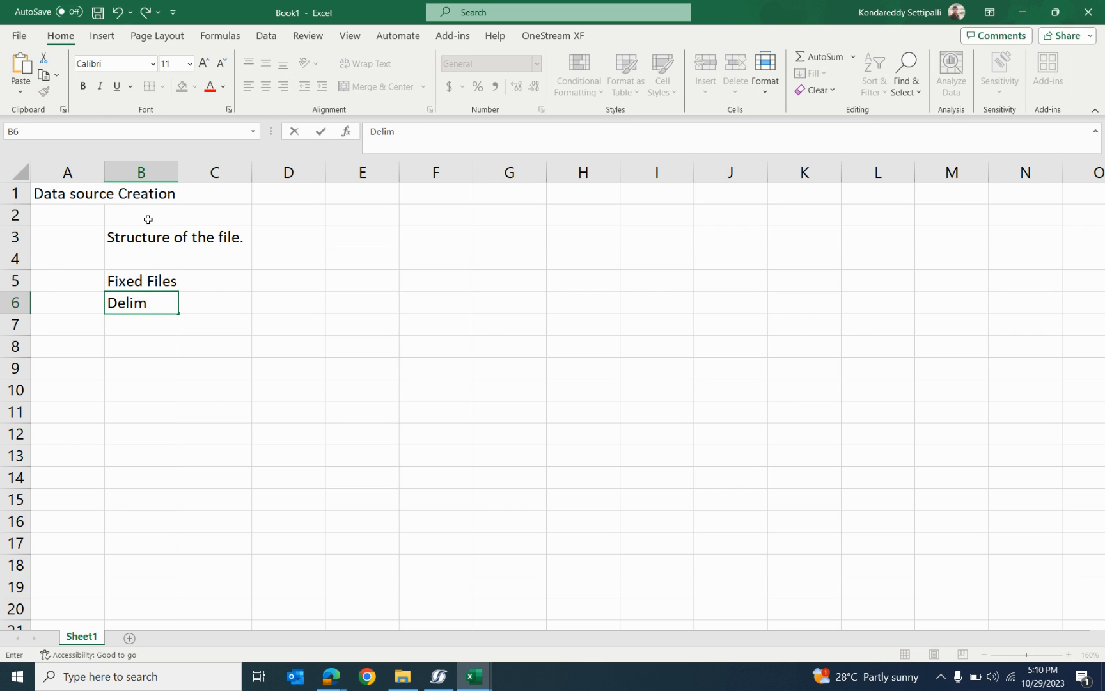
{"action": "type", "text": "ited Fi"}
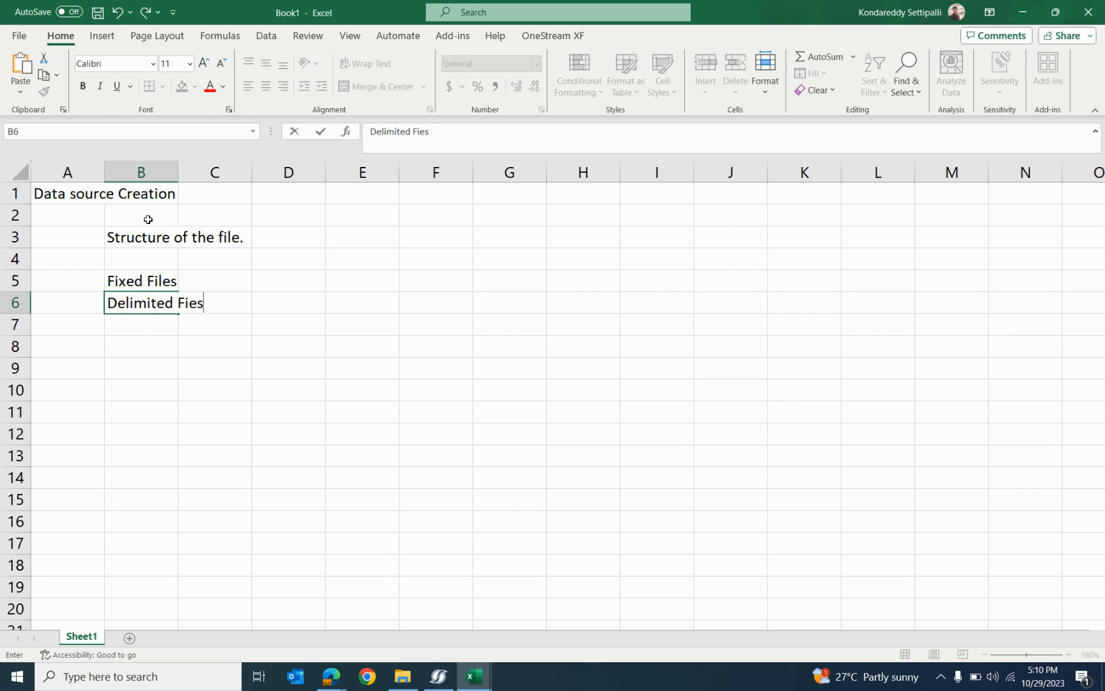
{"action": "type", "text": "les"}
{"action": "key", "text": "Return"}
Step: Continue the list with "Connectors" in B7 and "DM Export Sequnces" in B8
{"action": "type", "text": "Connectors"}
{"action": "key", "text": "Return"}
{"action": "type", "text": "DM Export Se"}
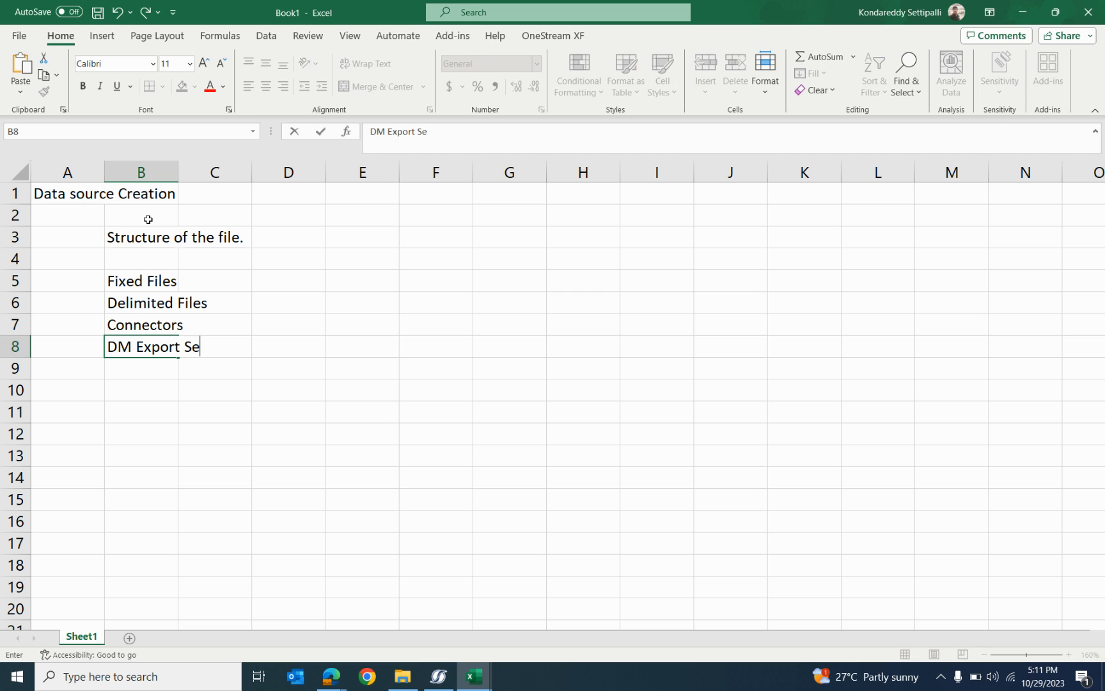
{"action": "type", "text": "qun"}
{"action": "key", "text": "Tab"}
{"action": "key", "text": "Up"}
{"action": "key", "text": "Up"}
{"action": "key", "text": "Up"}
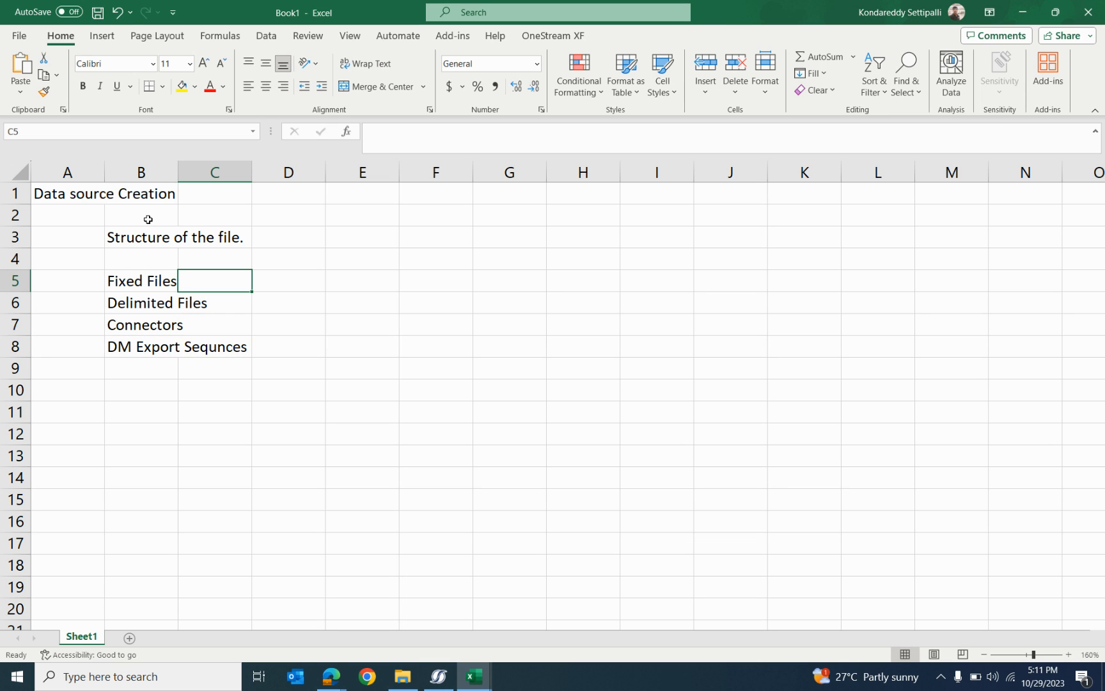
Step: Switch to OneStream and examine the start position and length settings of Scenarios and EntityTotal in the FixedFile data source
{"action": "left_click", "coordinate": [442, 676]}
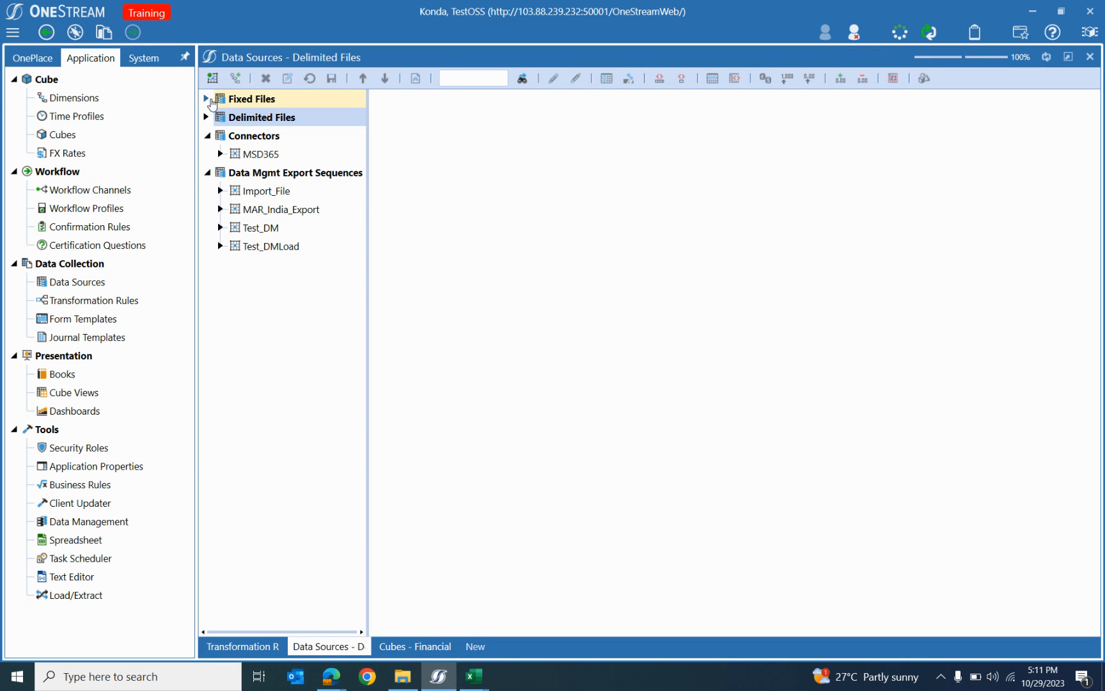
{"action": "left_click", "coordinate": [206, 99]}
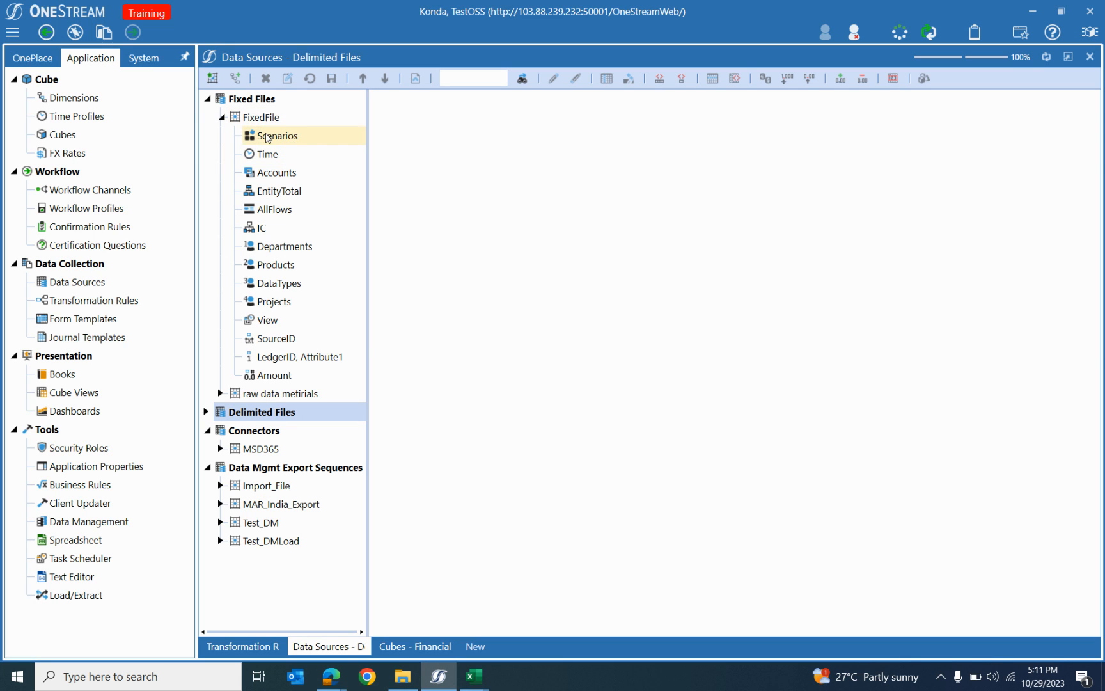
{"action": "left_click", "coordinate": [265, 135]}
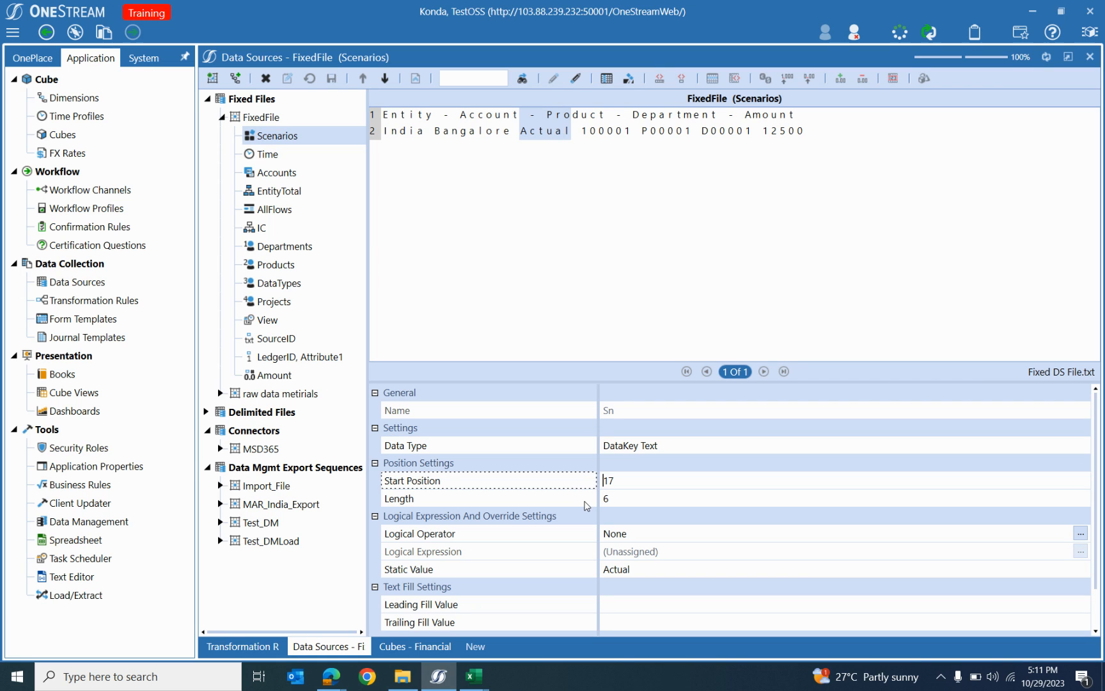
{"action": "left_click", "coordinate": [587, 500]}
{"action": "left_click", "coordinate": [271, 192]}
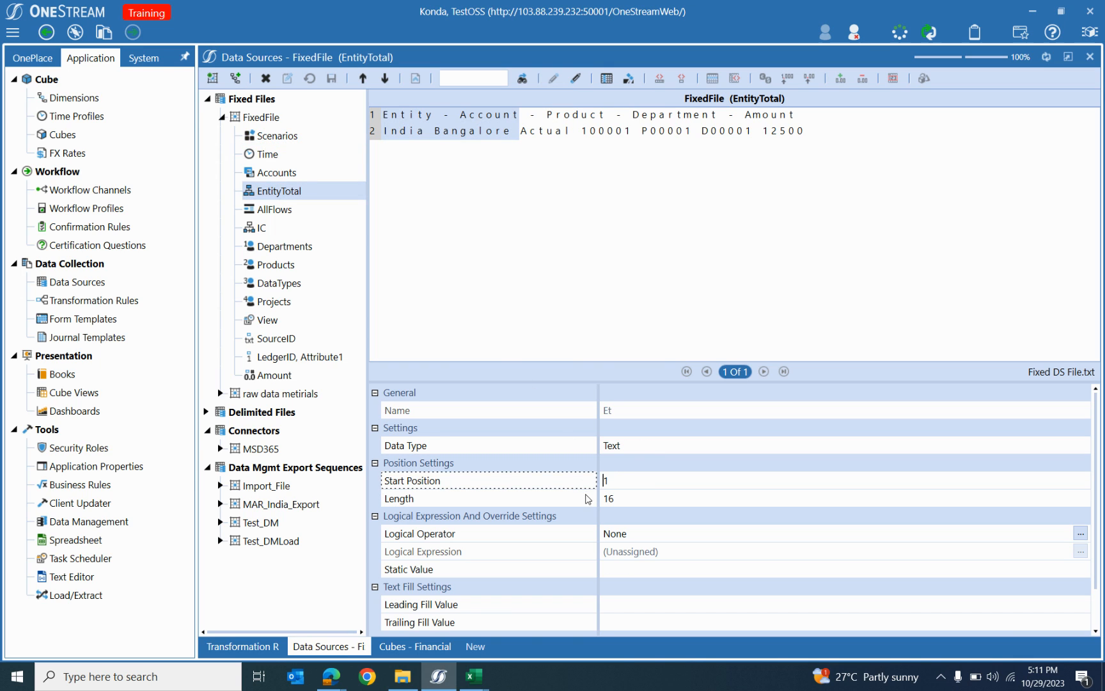
{"action": "left_click", "coordinate": [580, 500]}
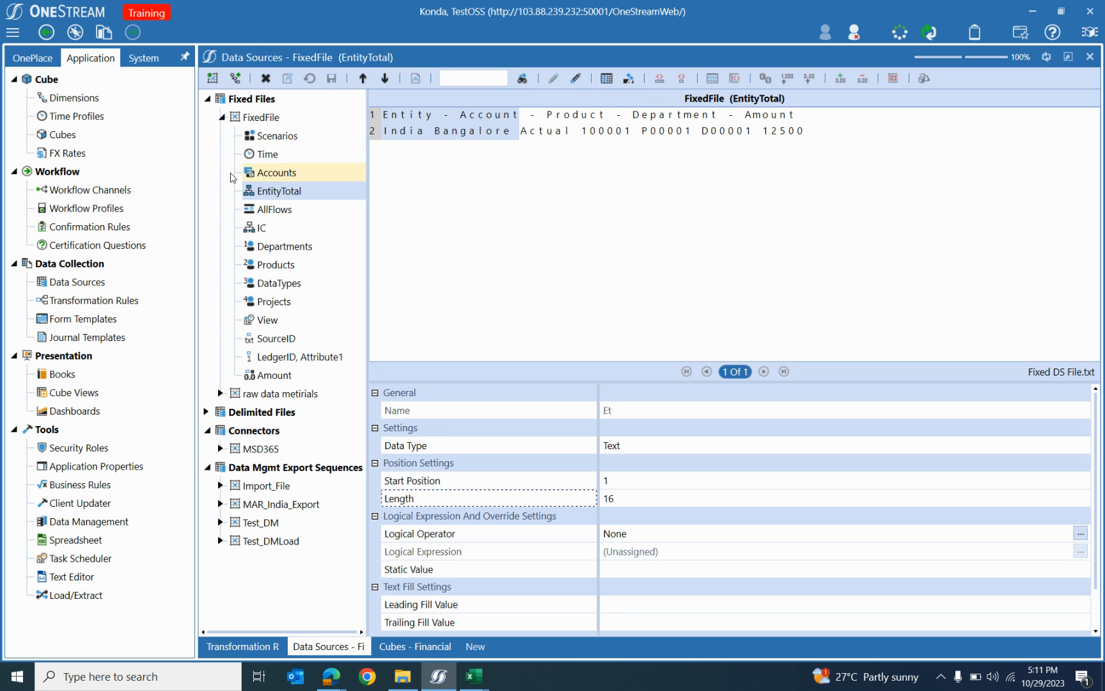
Step: Examine the column number settings of Scenarios and EntityTotal in the CSV File delimited data source
{"action": "left_click", "coordinate": [207, 100]}
{"action": "left_click", "coordinate": [206, 117]}
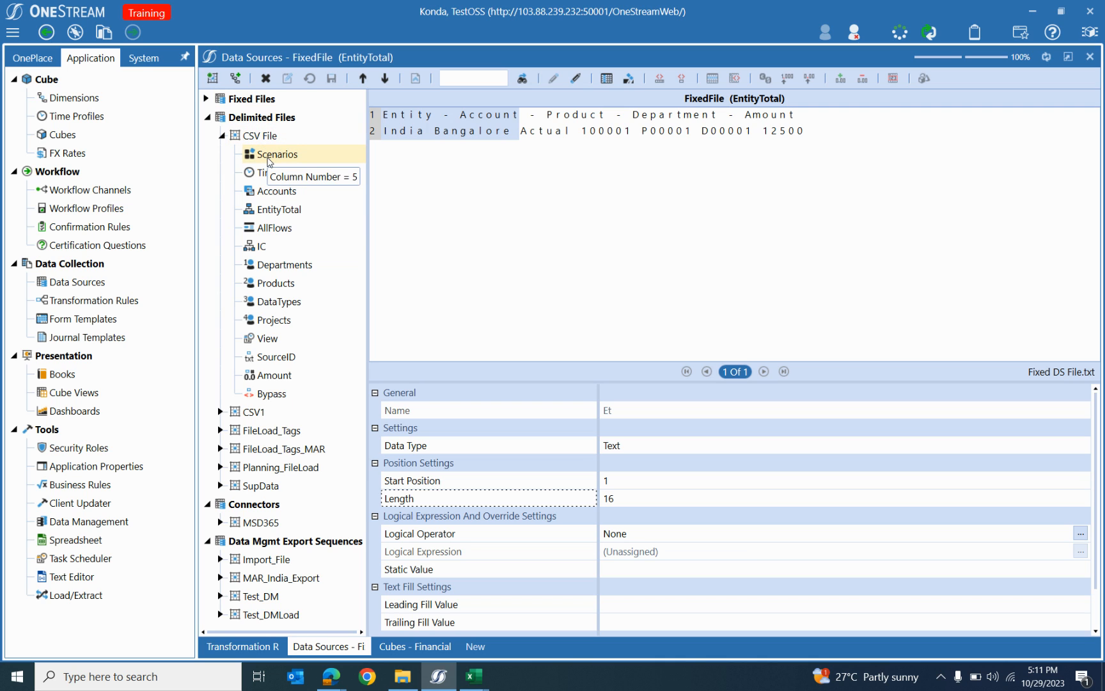
{"action": "left_click", "coordinate": [278, 155]}
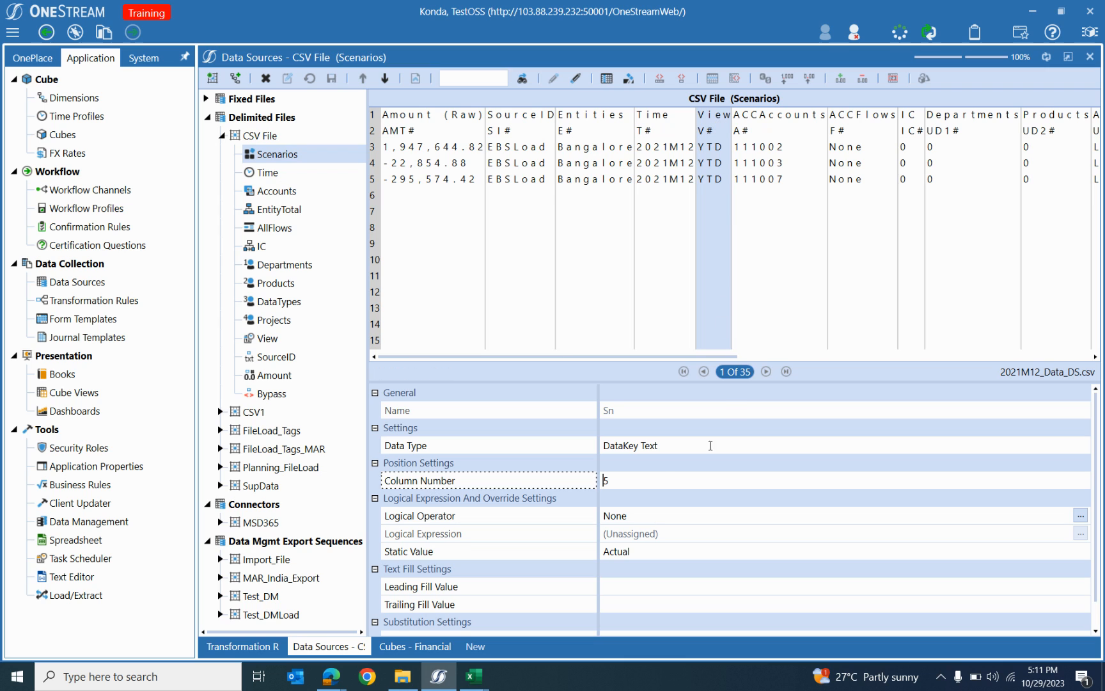
{"action": "left_click", "coordinate": [269, 208]}
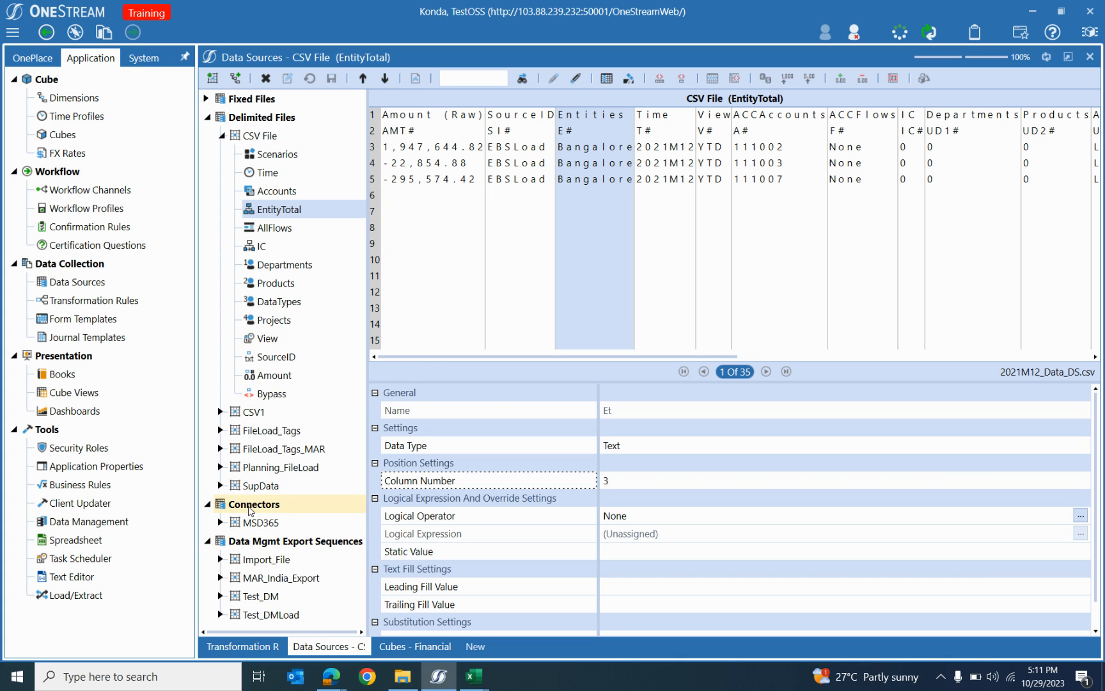
{"action": "left_click", "coordinate": [207, 118]}
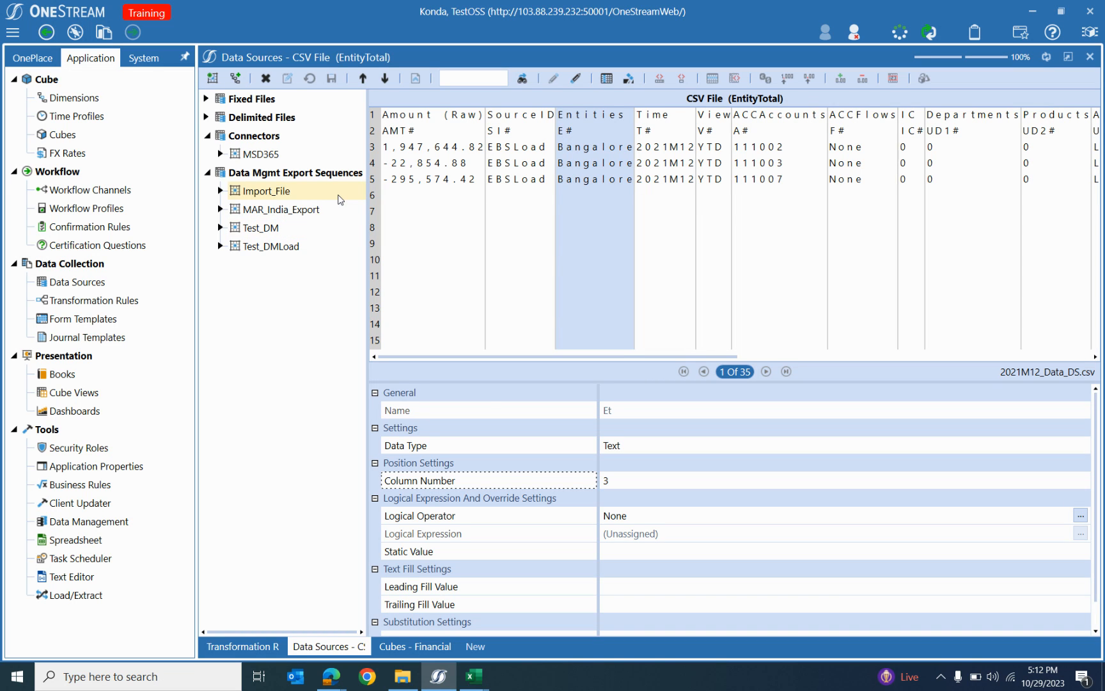
Step: Switch to Excel and examine the column layout of the 2022M1_Data.xlsx workbook
{"action": "key", "text": "alt+Tab"}
{"action": "left_click", "coordinate": [153, 349]}
{"action": "left_click", "coordinate": [149, 279]}
{"action": "left_click", "coordinate": [275, 282]}
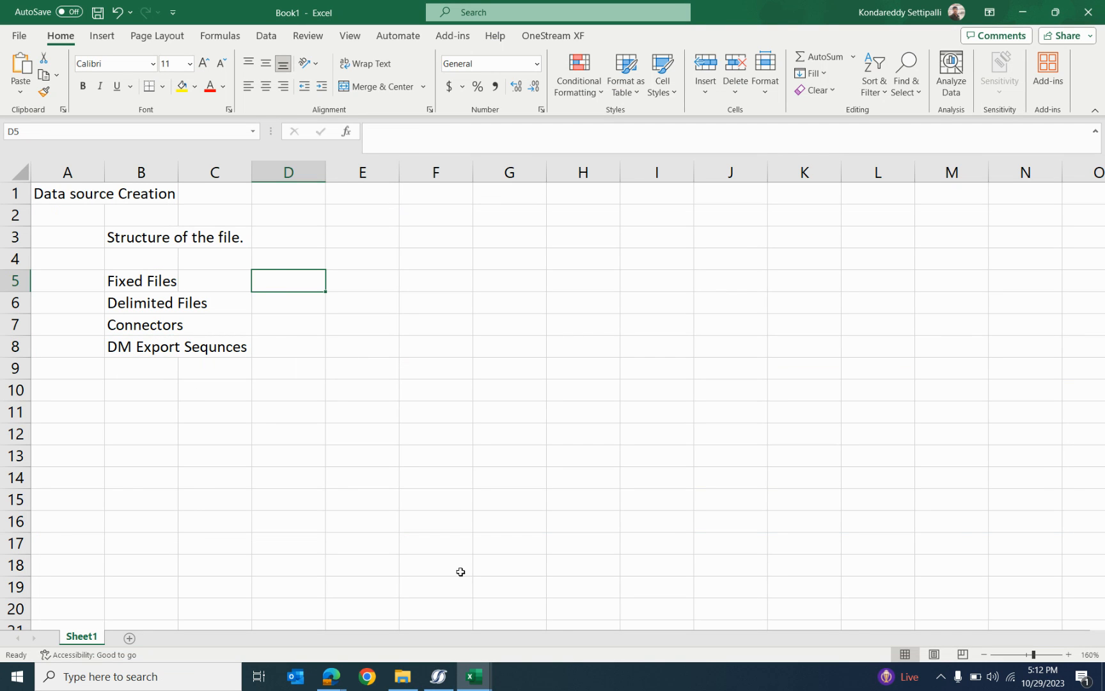
{"action": "mouse_move", "coordinate": [479, 681]}
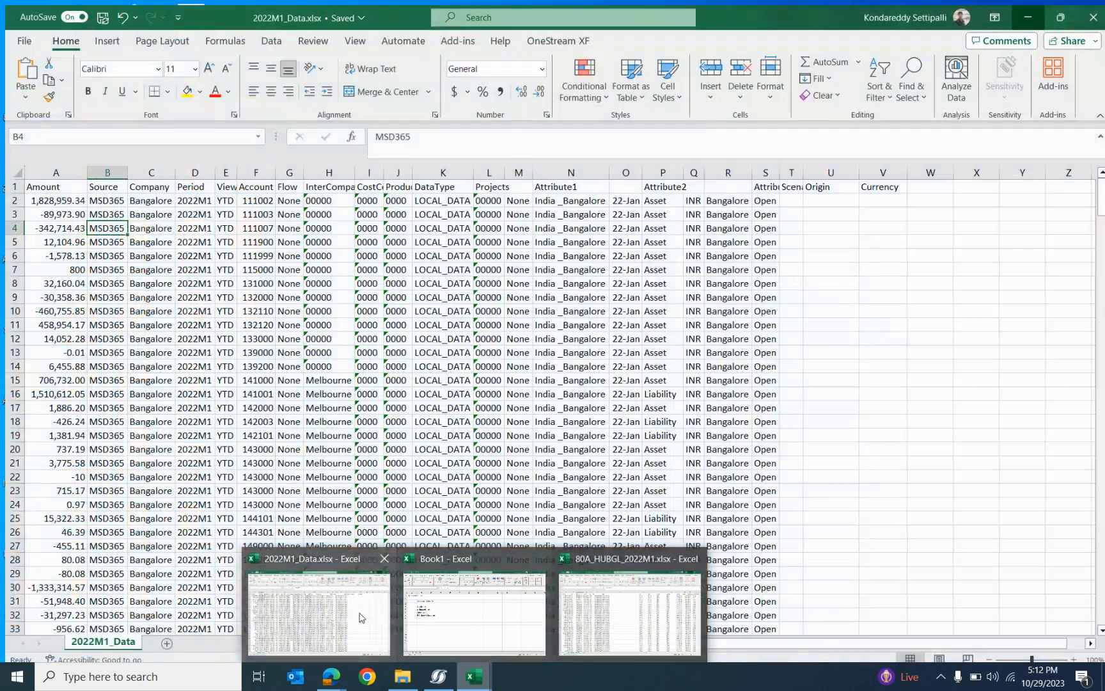
{"action": "left_click", "coordinate": [362, 618]}
{"action": "left_click", "coordinate": [220, 200]}
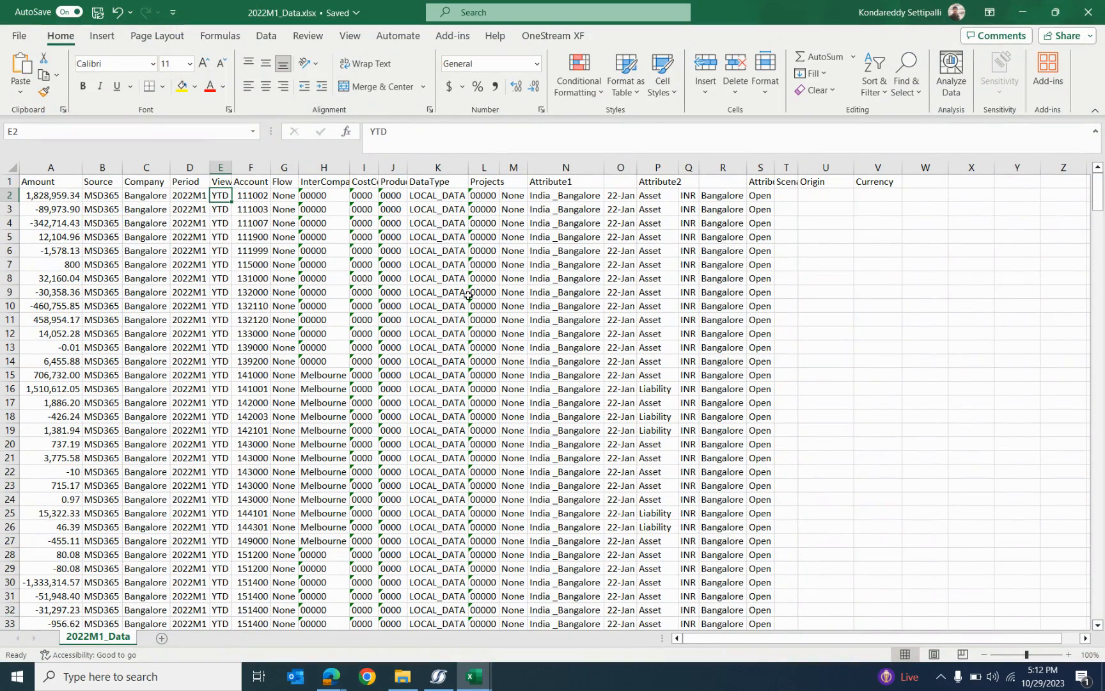
{"action": "left_click_drag", "start_coordinate": [34, 165], "coordinate": [758, 273]}
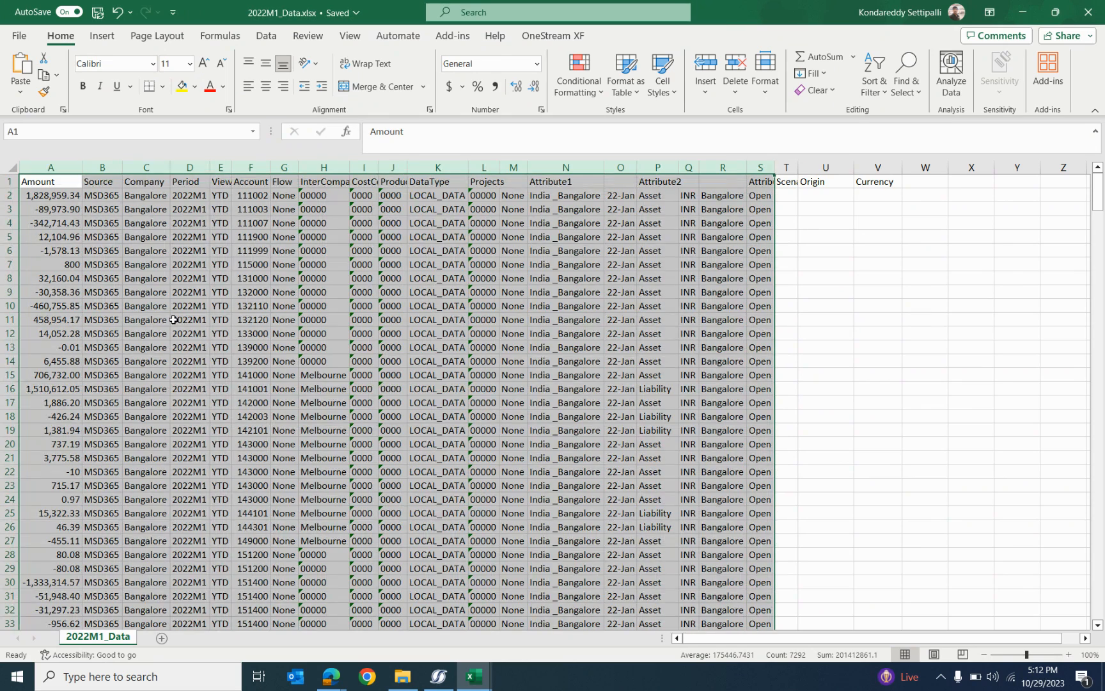
{"action": "left_click", "coordinate": [181, 321]}
{"action": "left_click", "coordinate": [135, 314]}
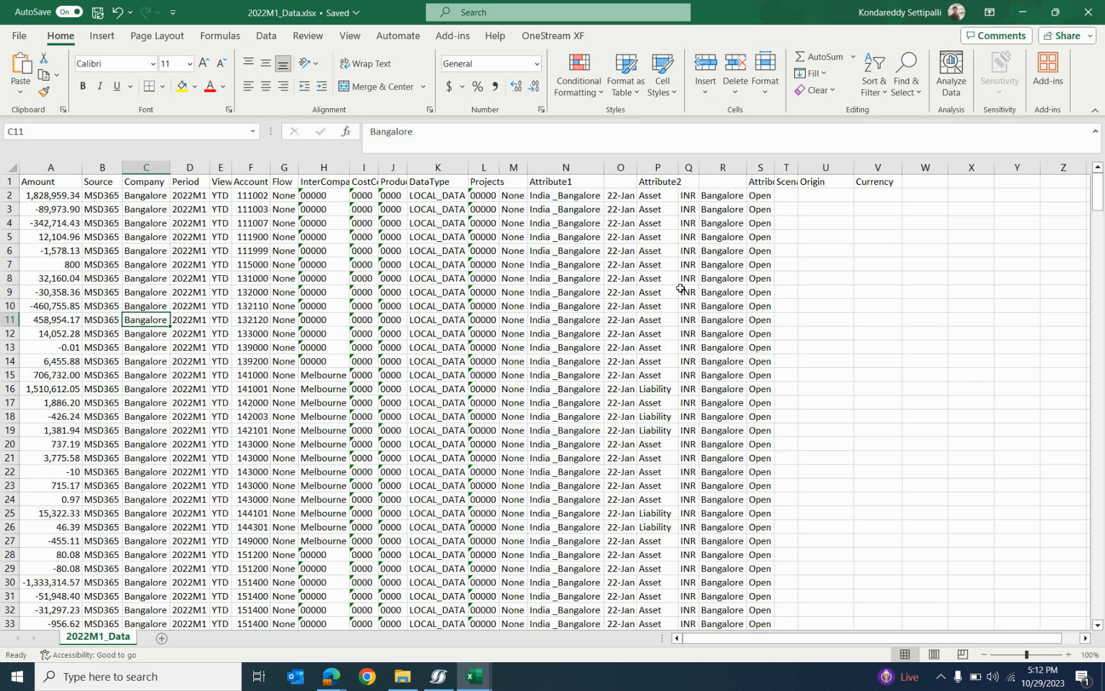
Step: Return to OneStream and start a new data source named Delimited_File with the type Delimited Files
{"action": "mouse_move", "coordinate": [435, 679]}
{"action": "left_click", "coordinate": [437, 676]}
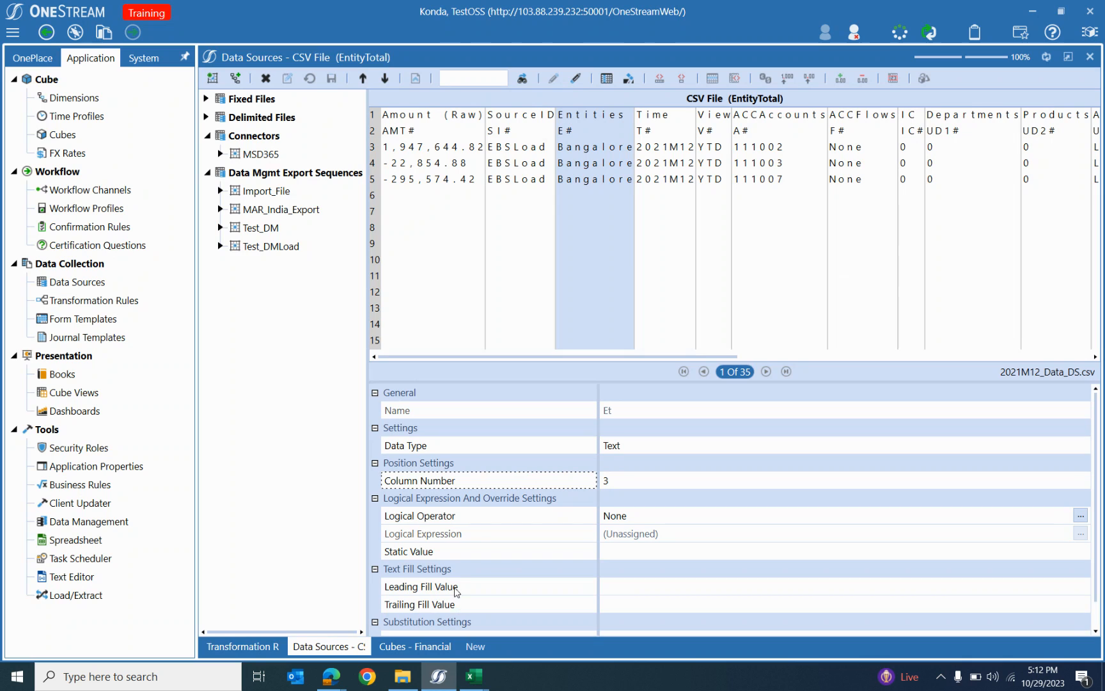
{"action": "left_click", "coordinate": [263, 117]}
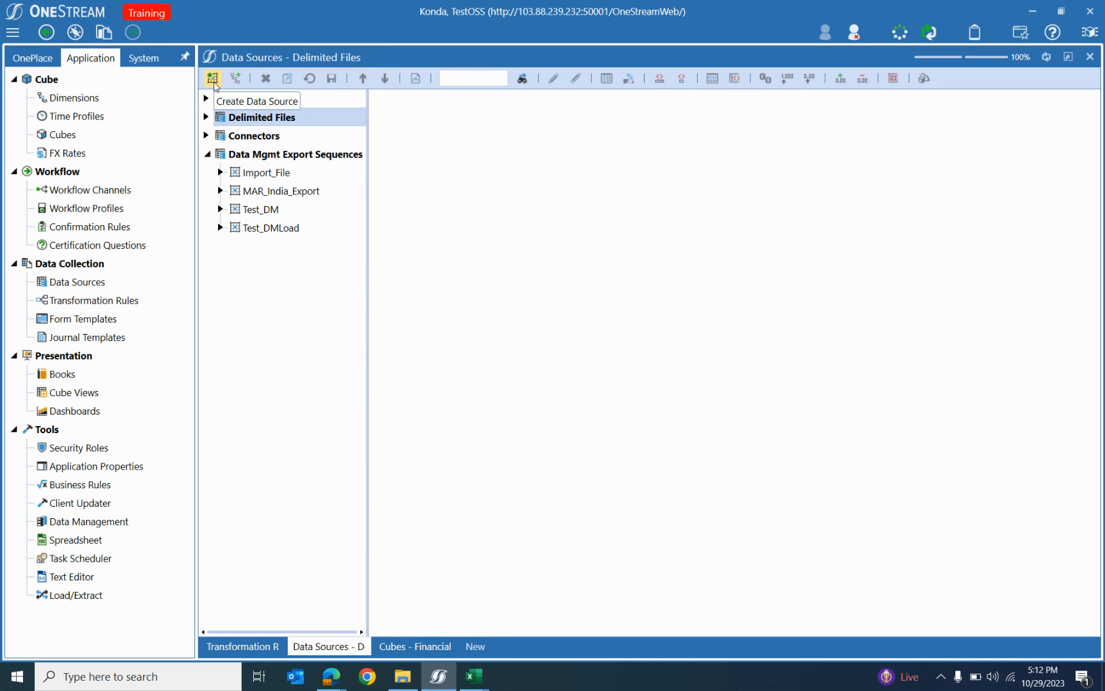
{"action": "left_click", "coordinate": [213, 79]}
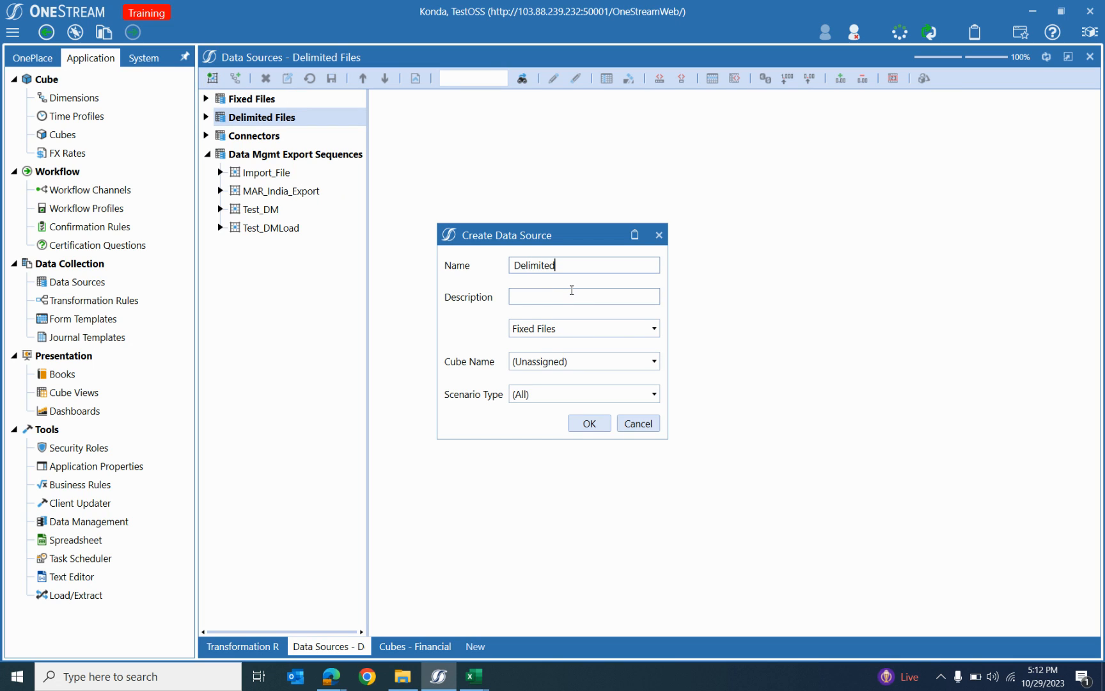
{"action": "left_click", "coordinate": [572, 293]}
{"action": "left_click", "coordinate": [543, 328]}
{"action": "left_click", "coordinate": [541, 365]}
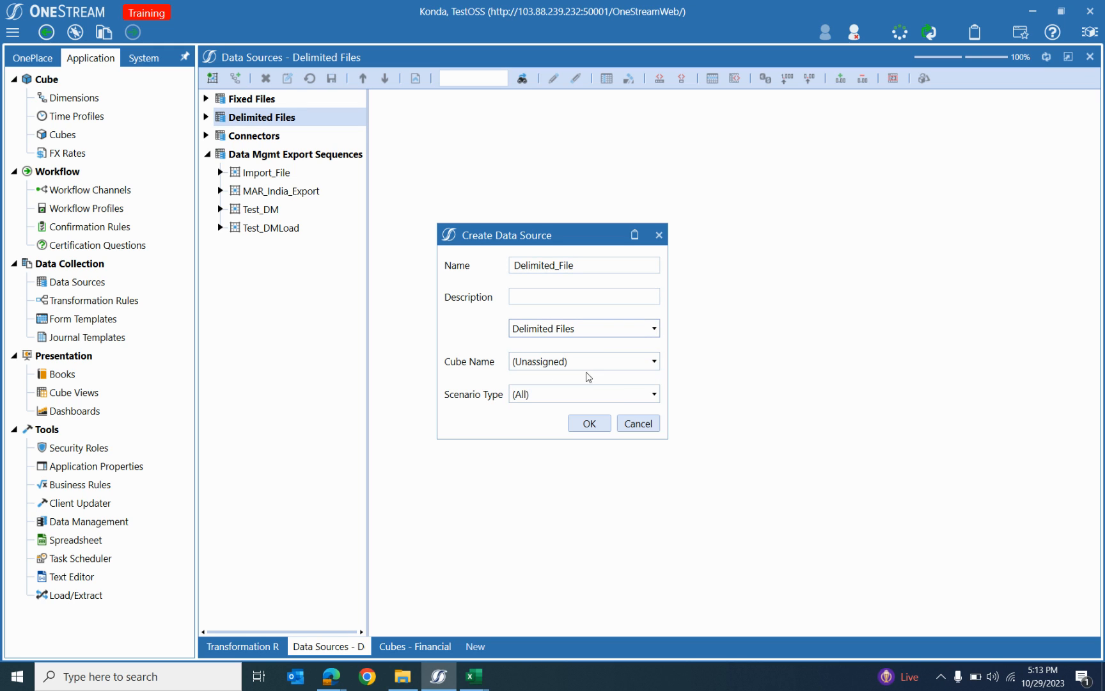
Step: Assign the Financials cube and the Actual scenario type to the new data source and create it
{"action": "left_click", "coordinate": [592, 363]}
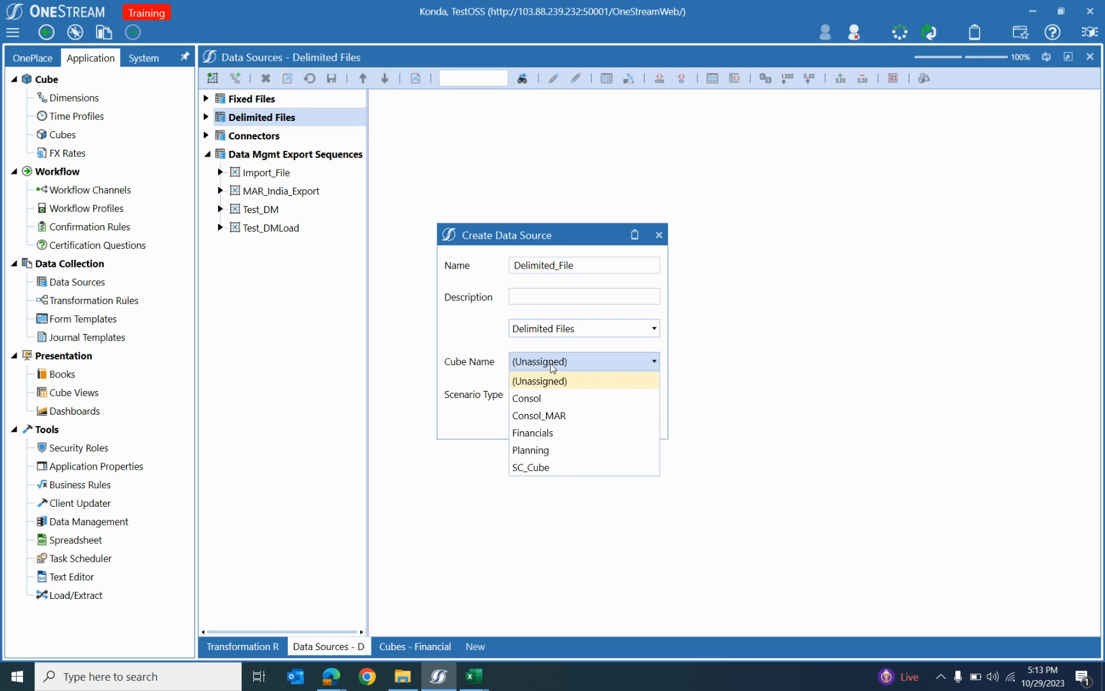
{"action": "left_click", "coordinate": [549, 398]}
{"action": "left_click", "coordinate": [552, 362]}
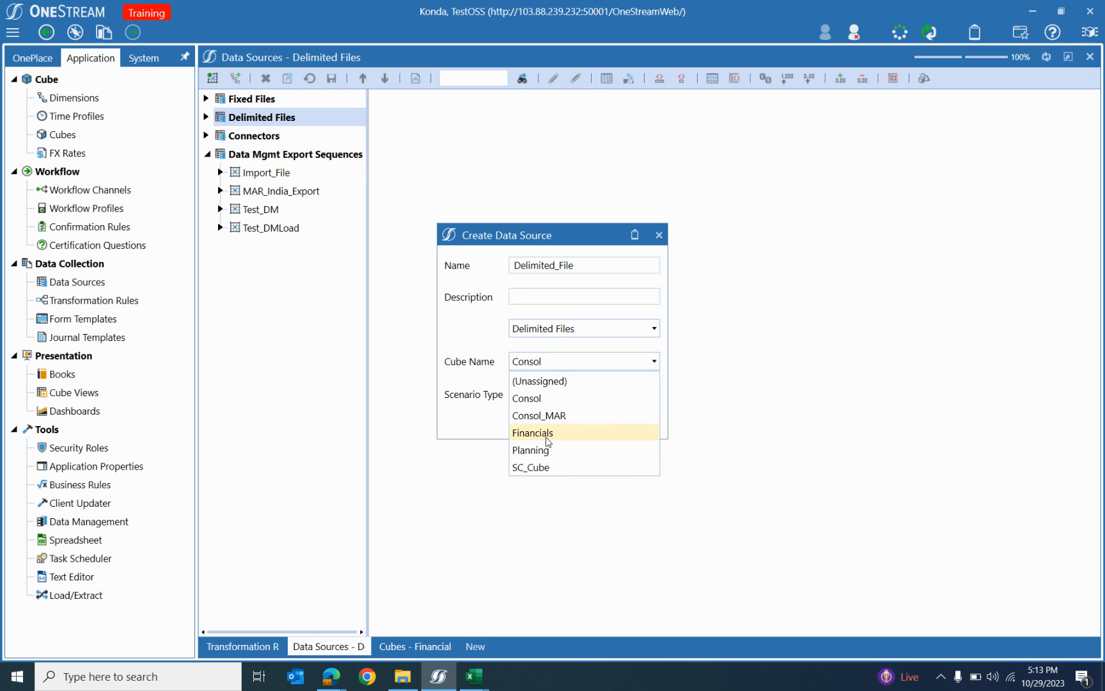
{"action": "left_click", "coordinate": [547, 433]}
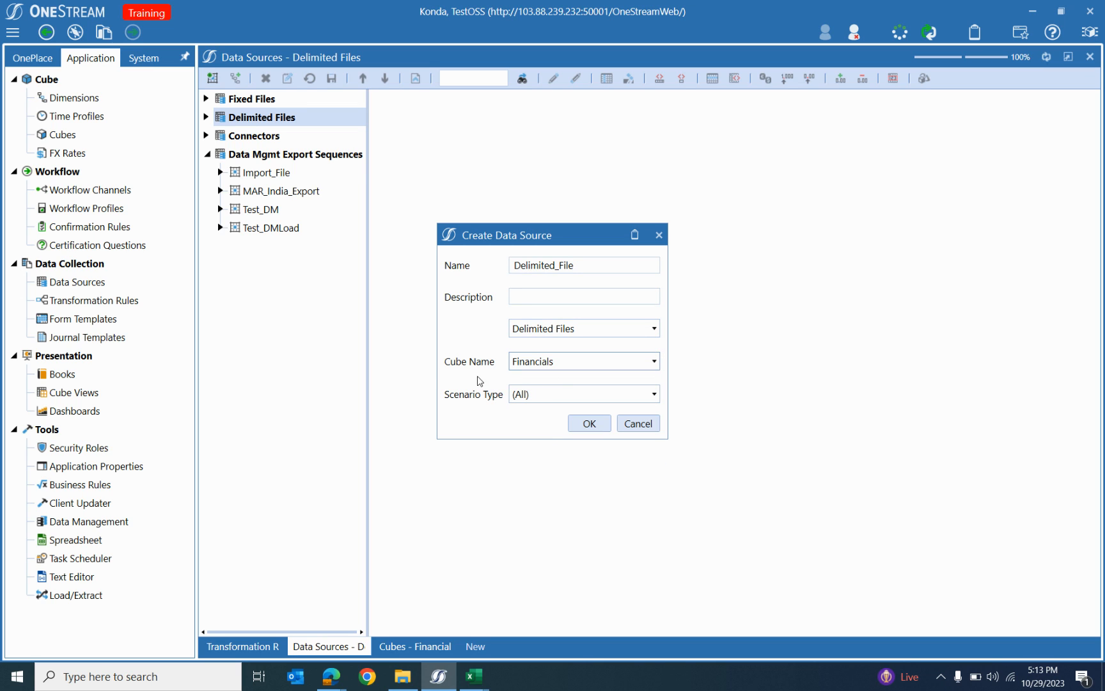
{"action": "left_click", "coordinate": [554, 399]}
{"action": "left_click", "coordinate": [539, 430]}
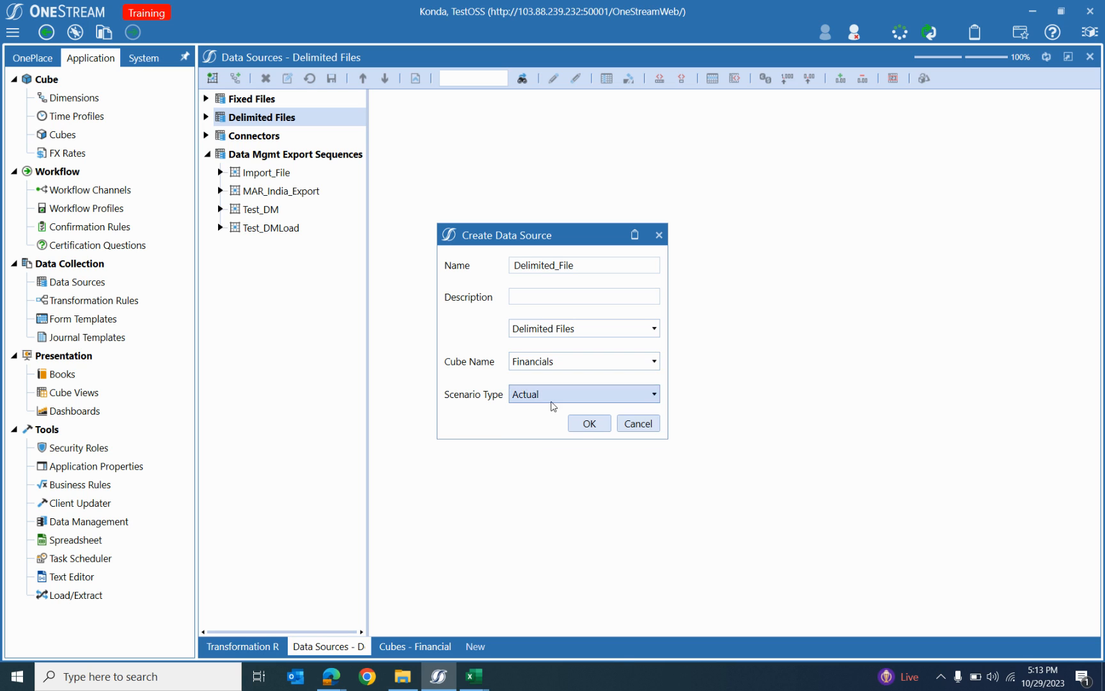
{"action": "left_click", "coordinate": [589, 423]}
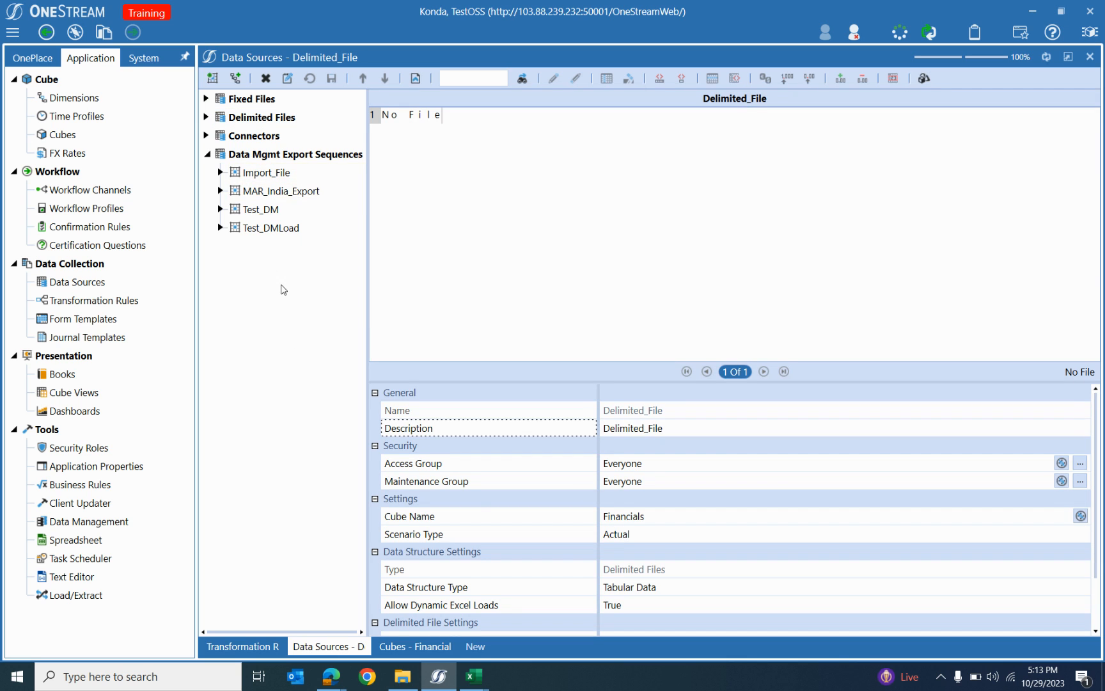
Step: Expand the Delimited Files group, collapse CSV File, and open the Scenarios settings of Delimited_File
{"action": "left_click", "coordinate": [207, 117]}
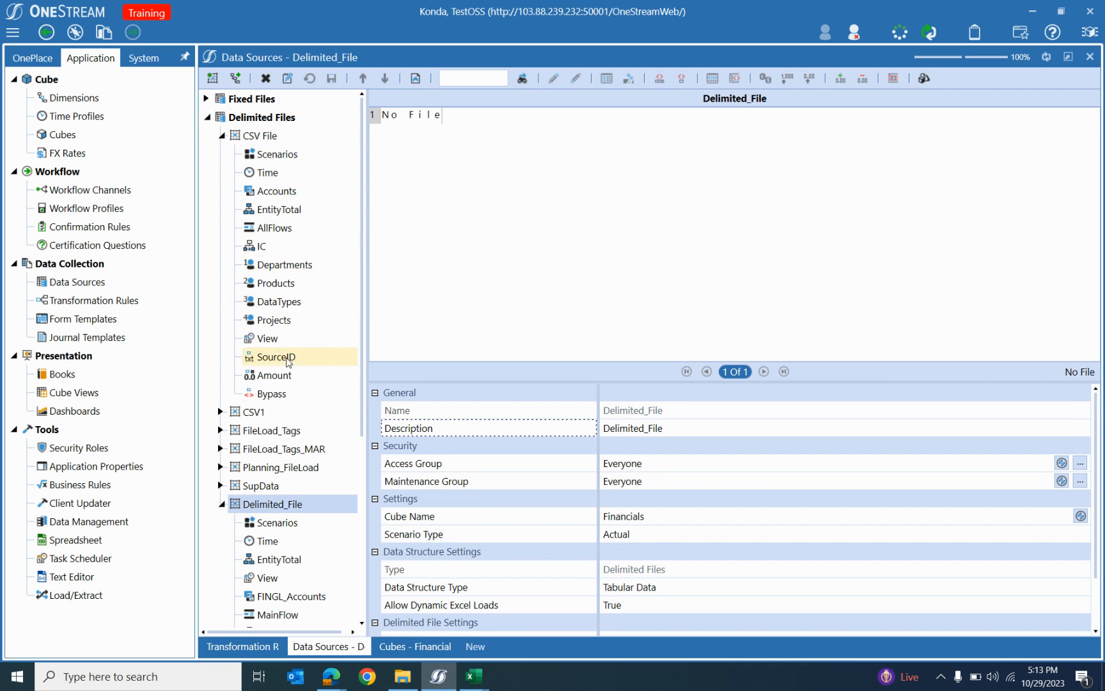
{"action": "left_click", "coordinate": [222, 136]}
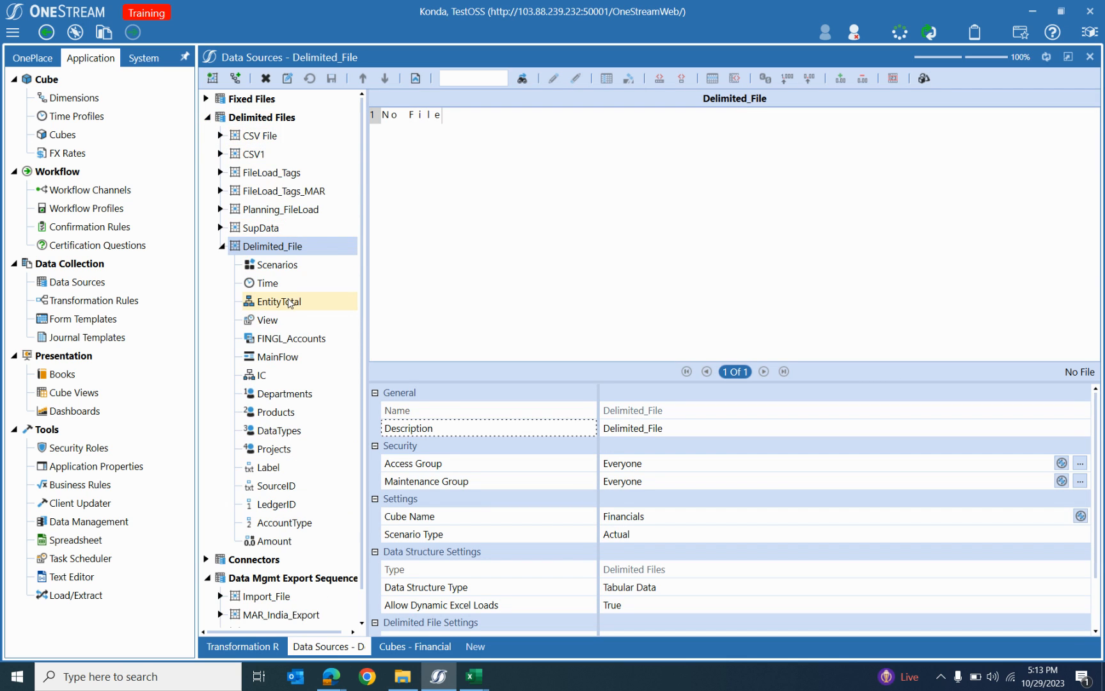
{"action": "left_click", "coordinate": [291, 265]}
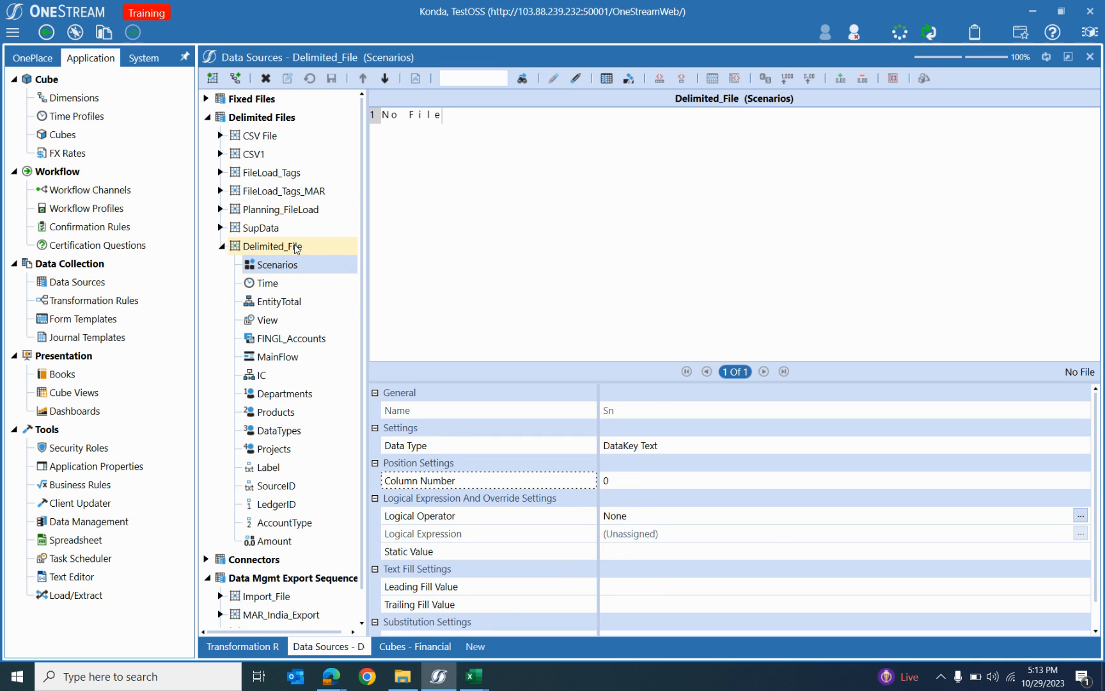
Step: Try to load 2022M1_Data.xlsx from the Desktop as the source file of the Delimited_File data source
{"action": "left_click", "coordinate": [76, 136]}
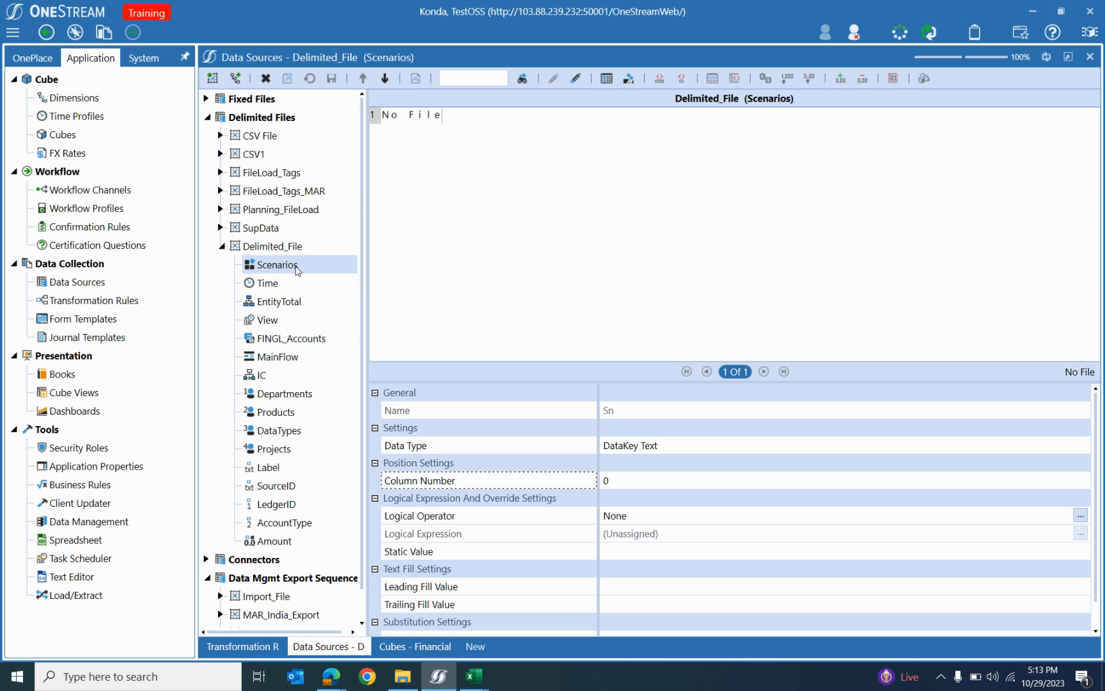
{"action": "left_click", "coordinate": [267, 249]}
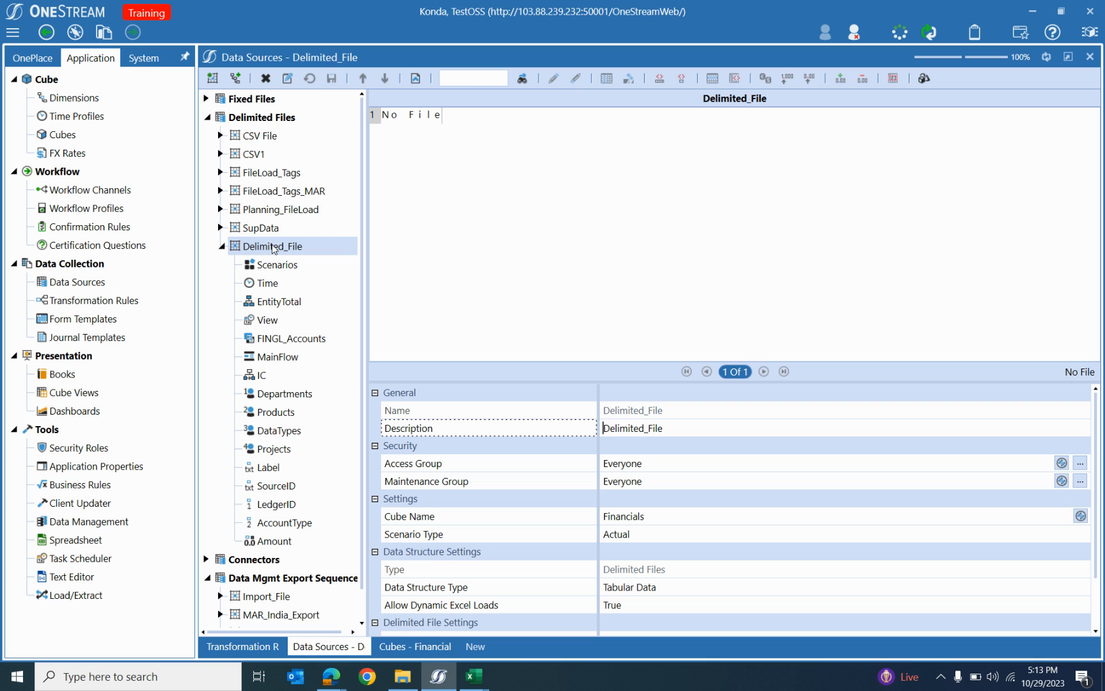
{"action": "left_click", "coordinate": [415, 78]}
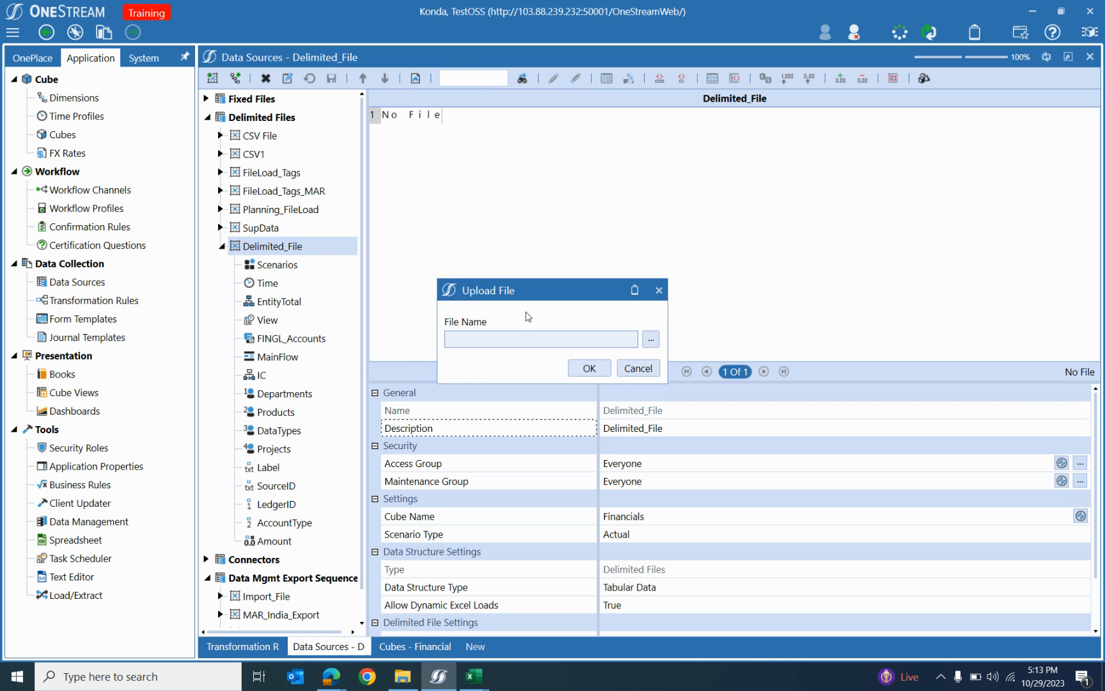
{"action": "left_click", "coordinate": [652, 343]}
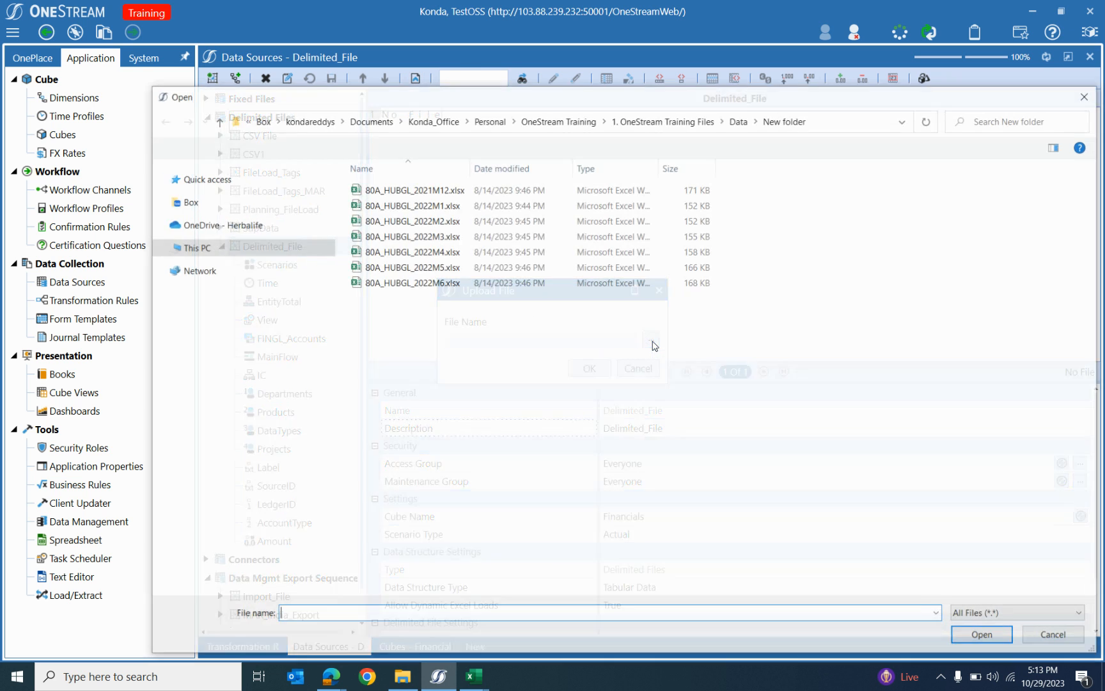
{"action": "scroll", "coordinate": [246, 218], "scroll_direction": "up", "scroll_amount": 1}
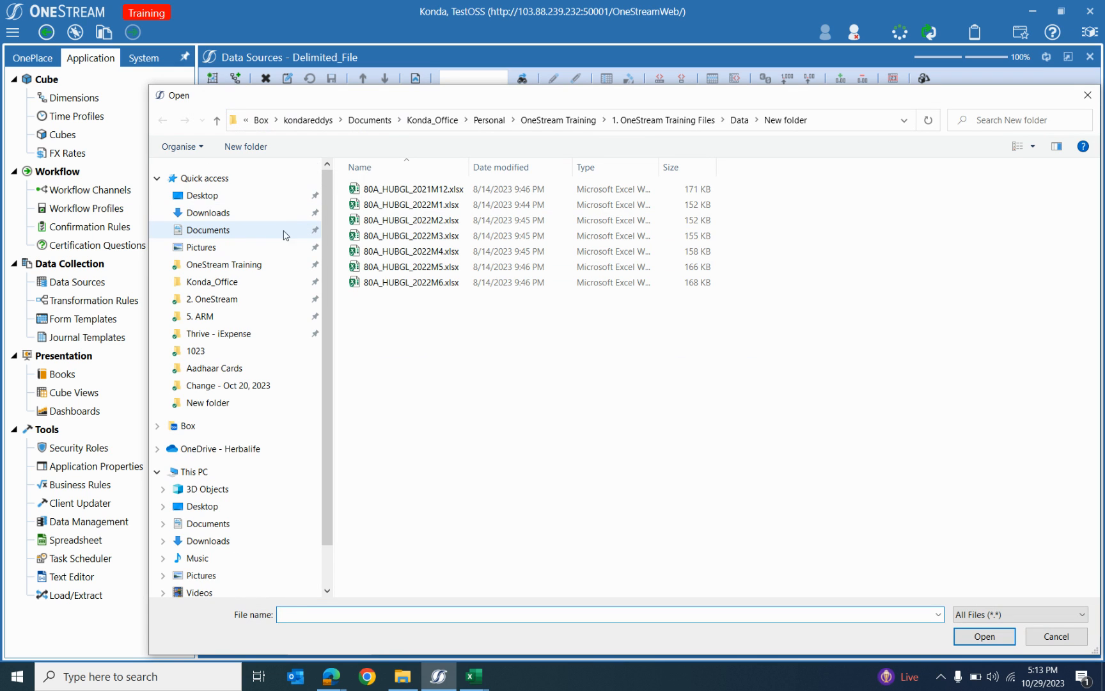
{"action": "left_click", "coordinate": [224, 196]}
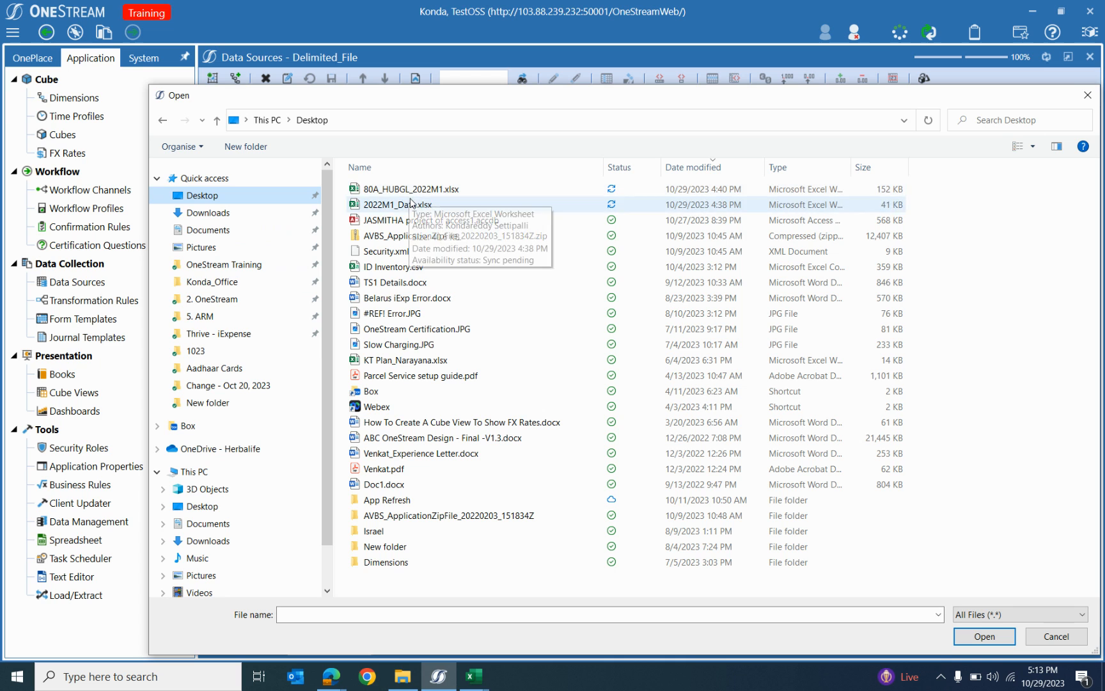
{"action": "left_click_drag", "start_coordinate": [424, 654], "coordinate": [447, 473]}
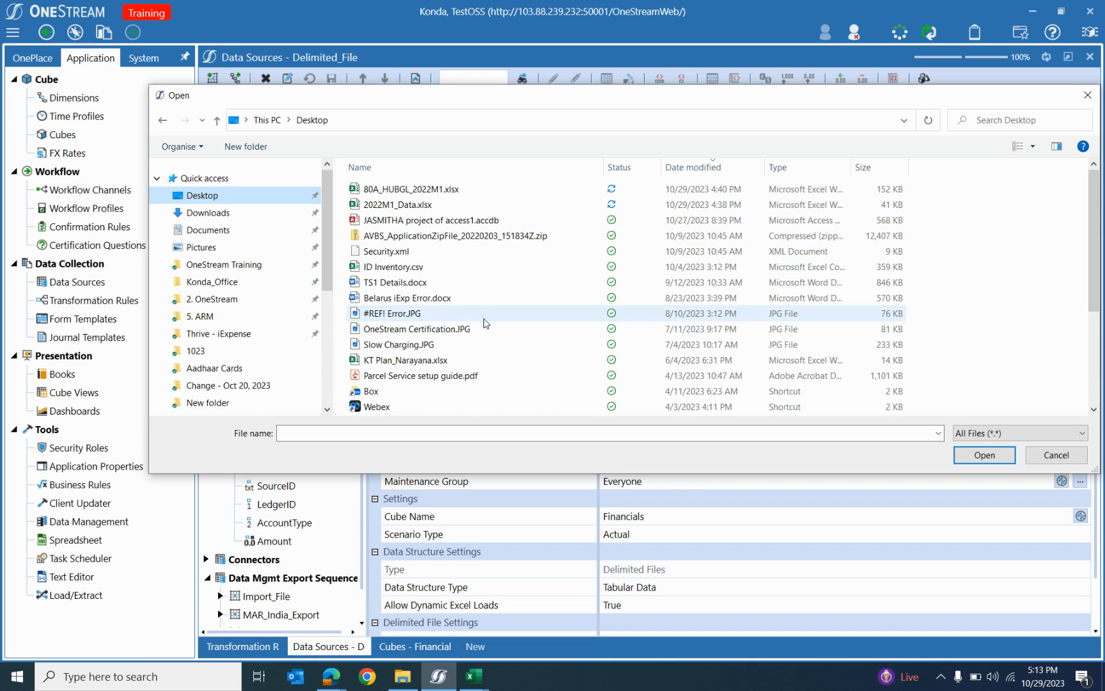
{"action": "scroll", "coordinate": [481, 324], "scroll_direction": "down", "scroll_amount": 2}
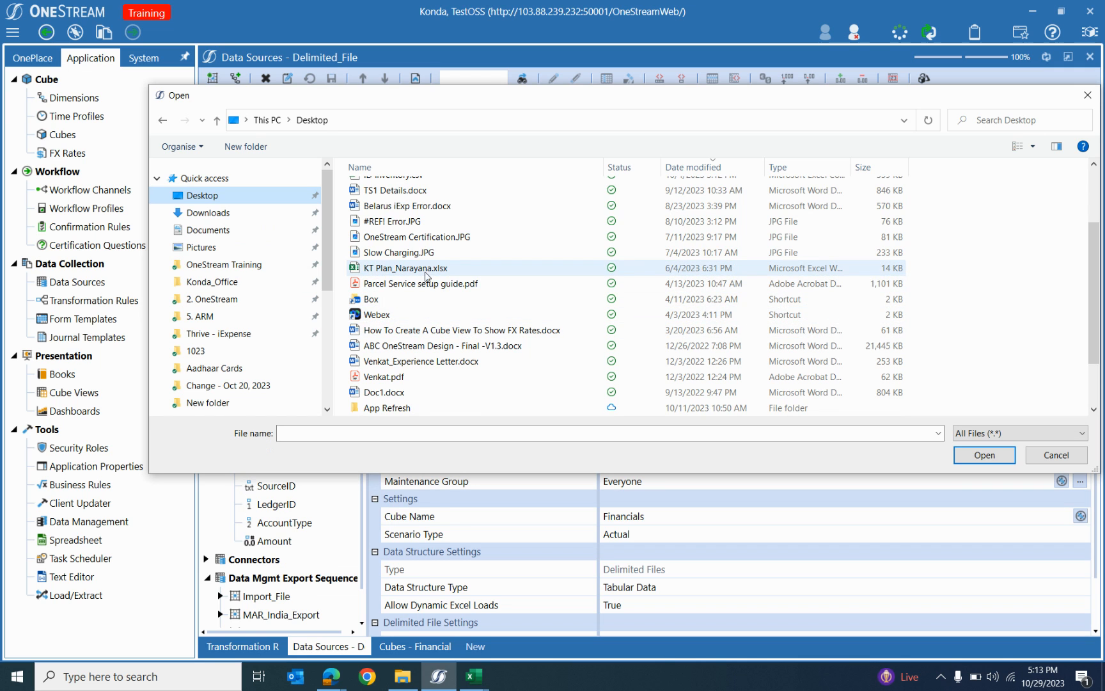
{"action": "scroll", "coordinate": [415, 264], "scroll_direction": "up", "scroll_amount": 2}
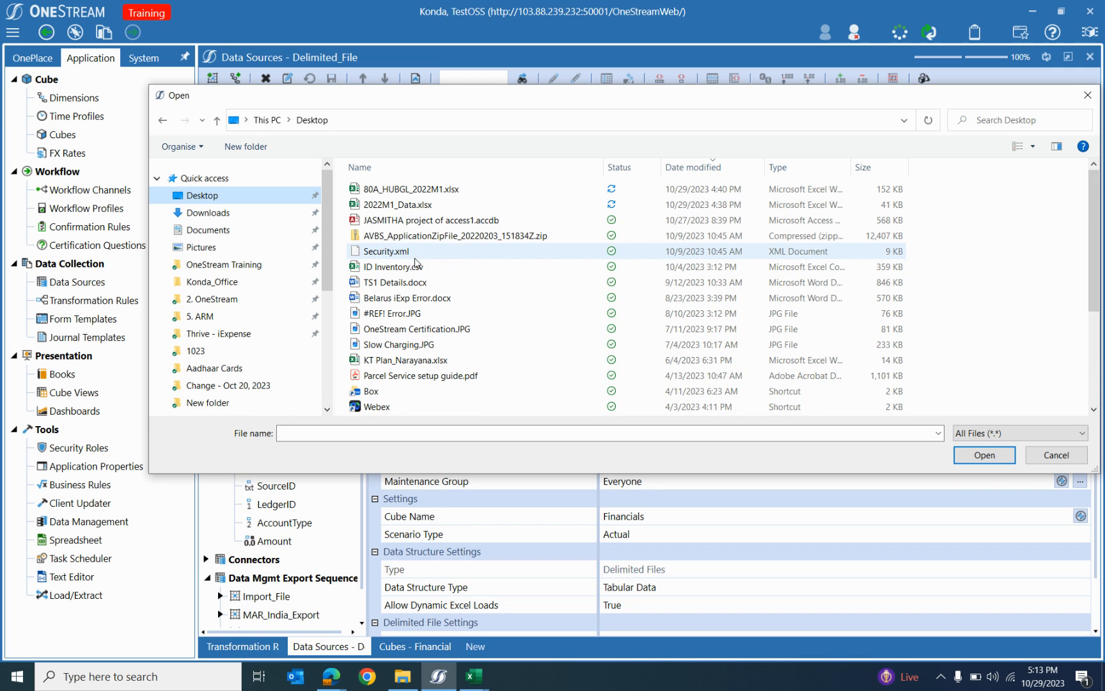
{"action": "left_click", "coordinate": [380, 206]}
{"action": "double_click", "coordinate": [380, 206]}
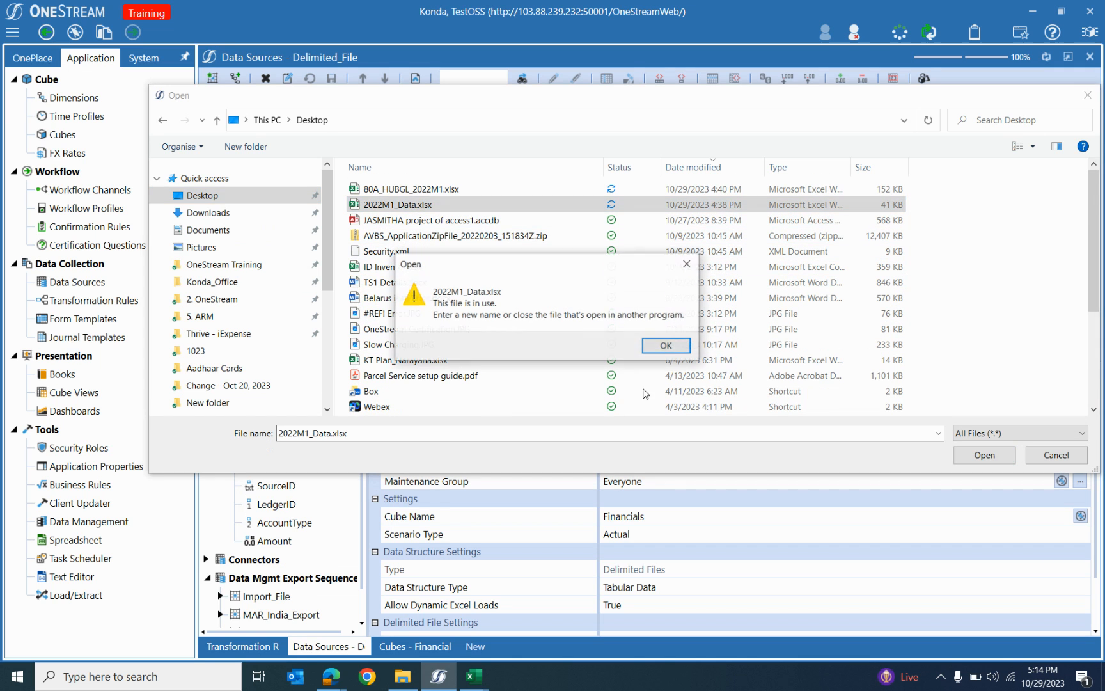
{"action": "left_click", "coordinate": [664, 345]}
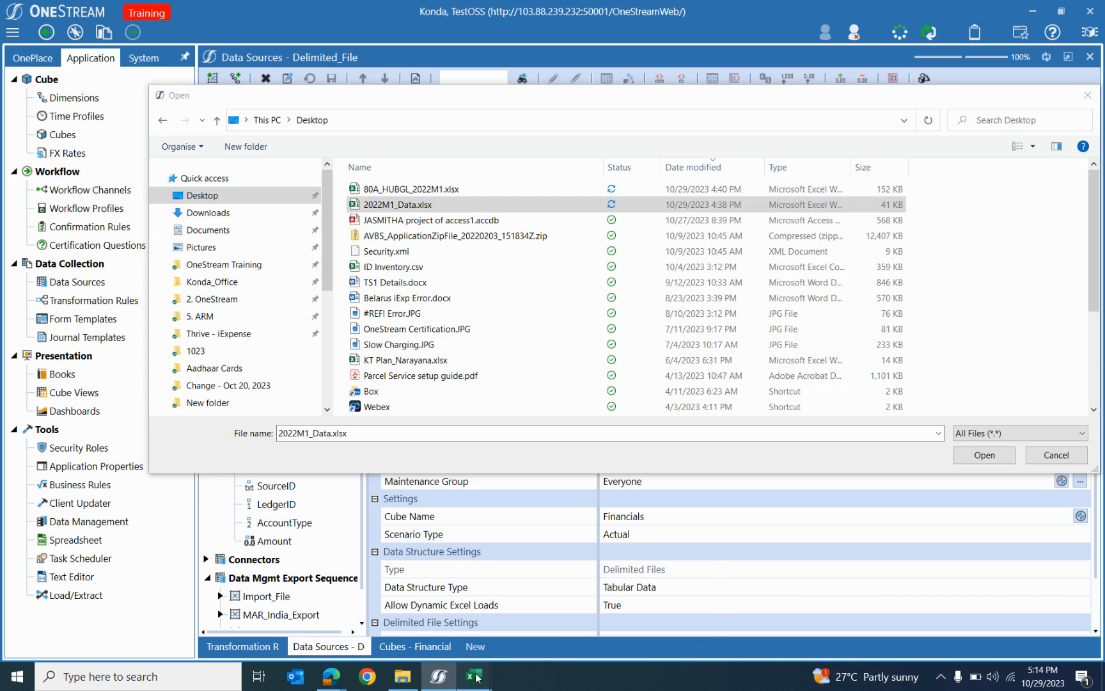
Step: Switch to Excel and close the 2022M1_Data.xlsx workbook
{"action": "mouse_move", "coordinate": [474, 677]}
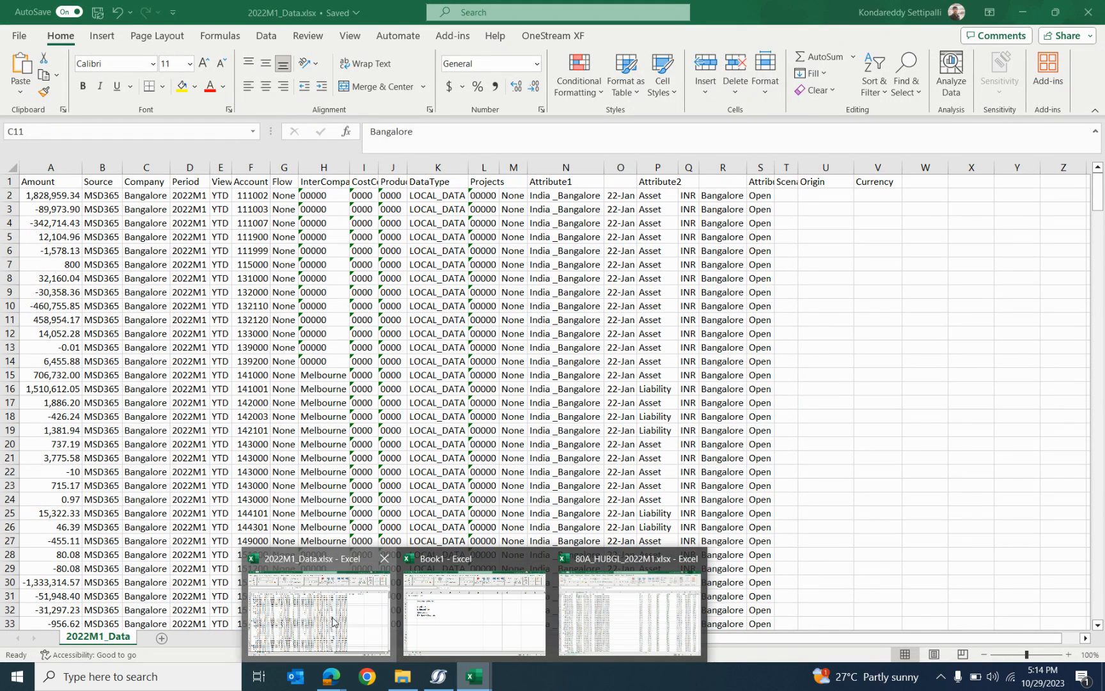
{"action": "left_click", "coordinate": [332, 621]}
{"action": "left_click", "coordinate": [525, 334]}
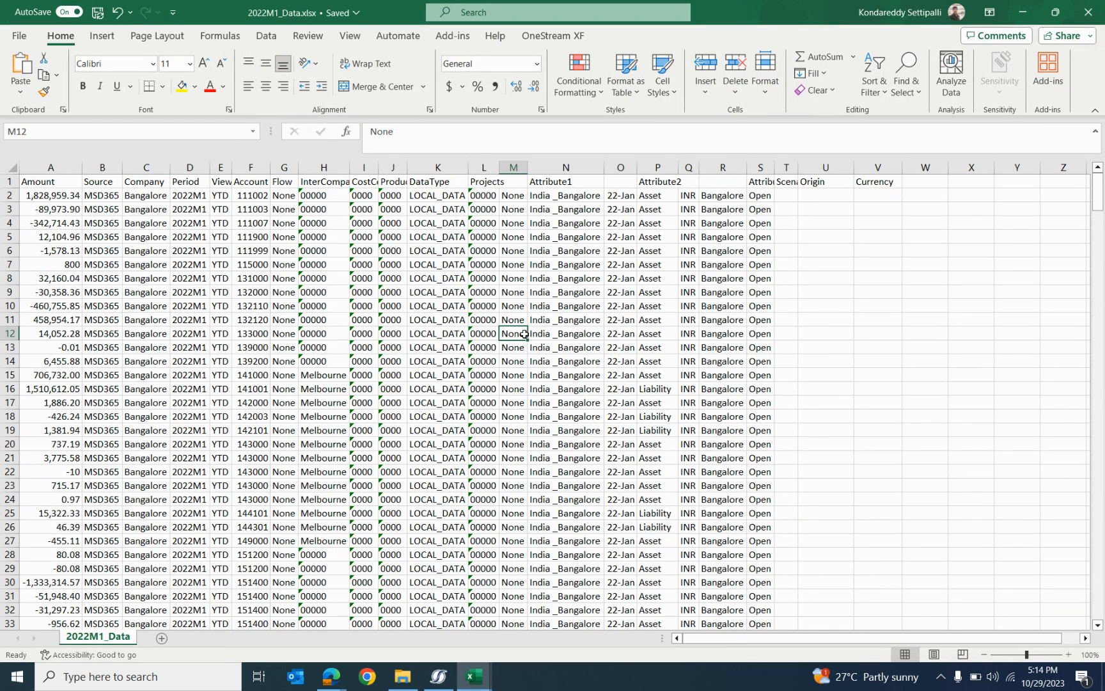
{"action": "left_click", "coordinate": [1088, 13]}
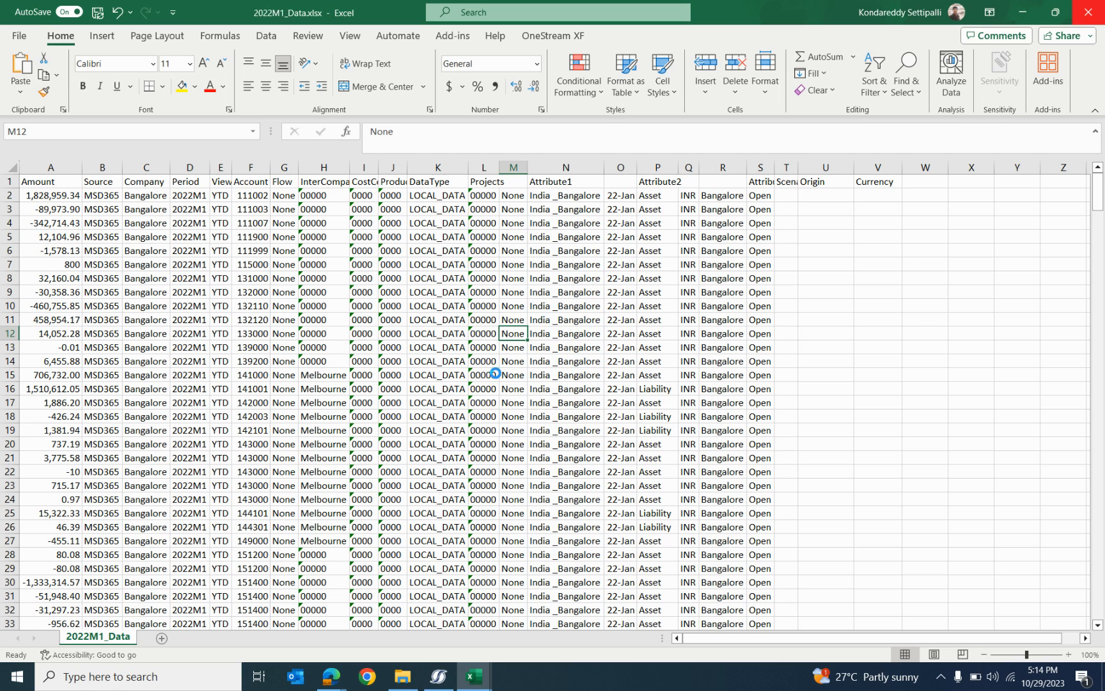
Step: Return to OneStream and upload 2022M1_Data.xlsx from the Desktop to Delimited_File
{"action": "left_click", "coordinate": [1022, 12]}
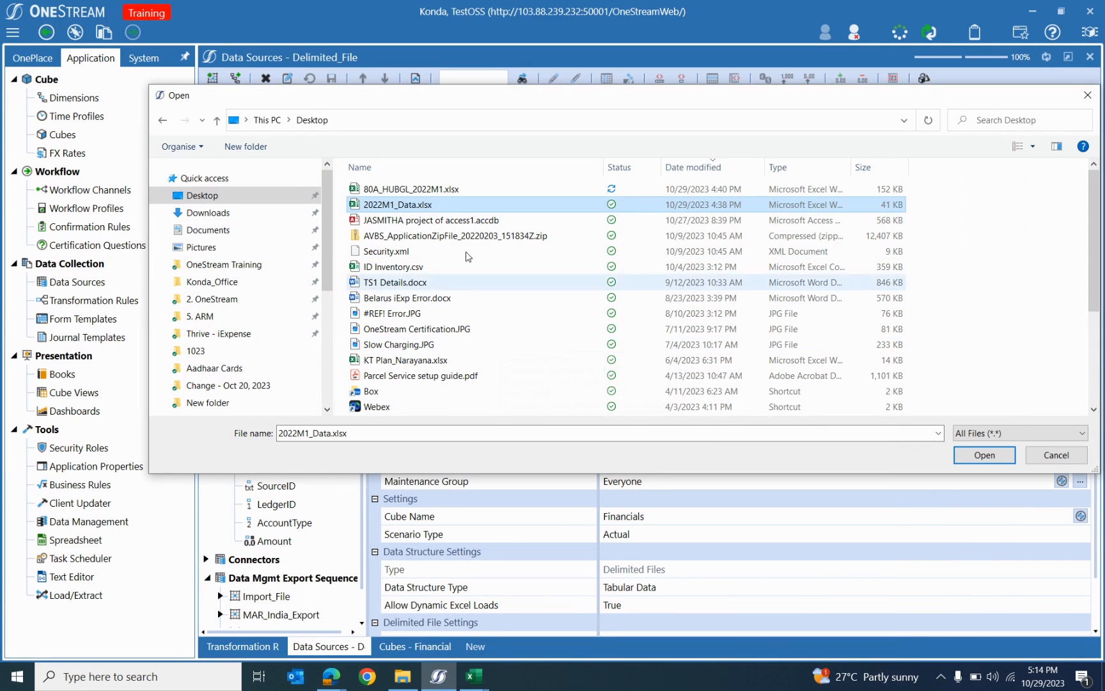
{"action": "double_click", "coordinate": [397, 206]}
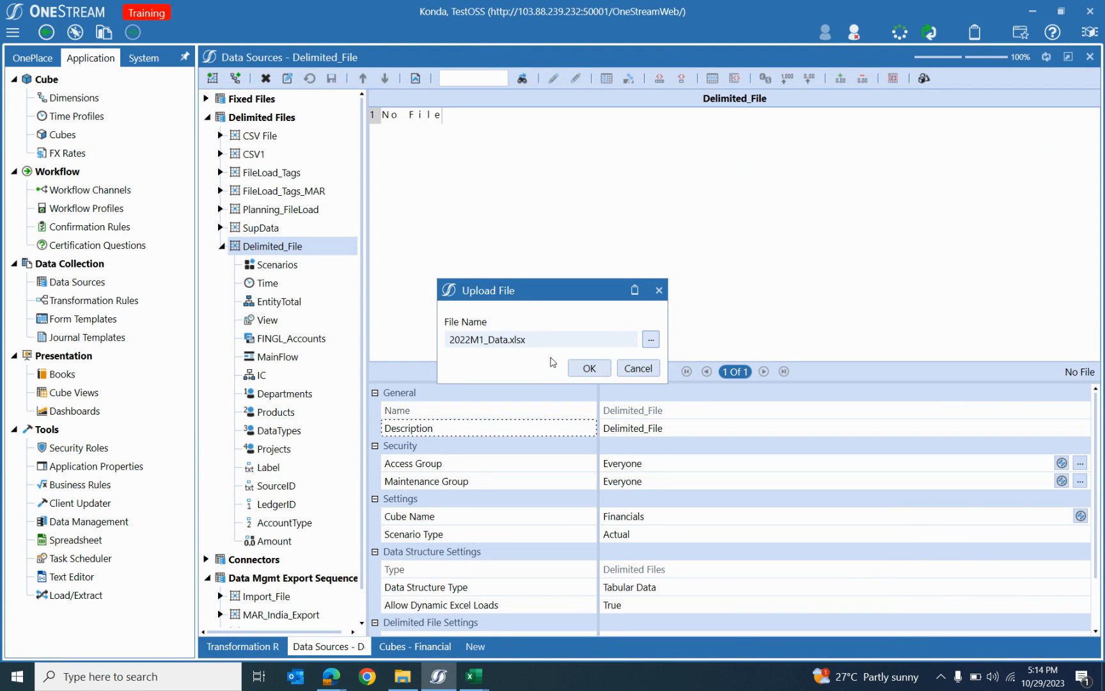
{"action": "left_click", "coordinate": [585, 369]}
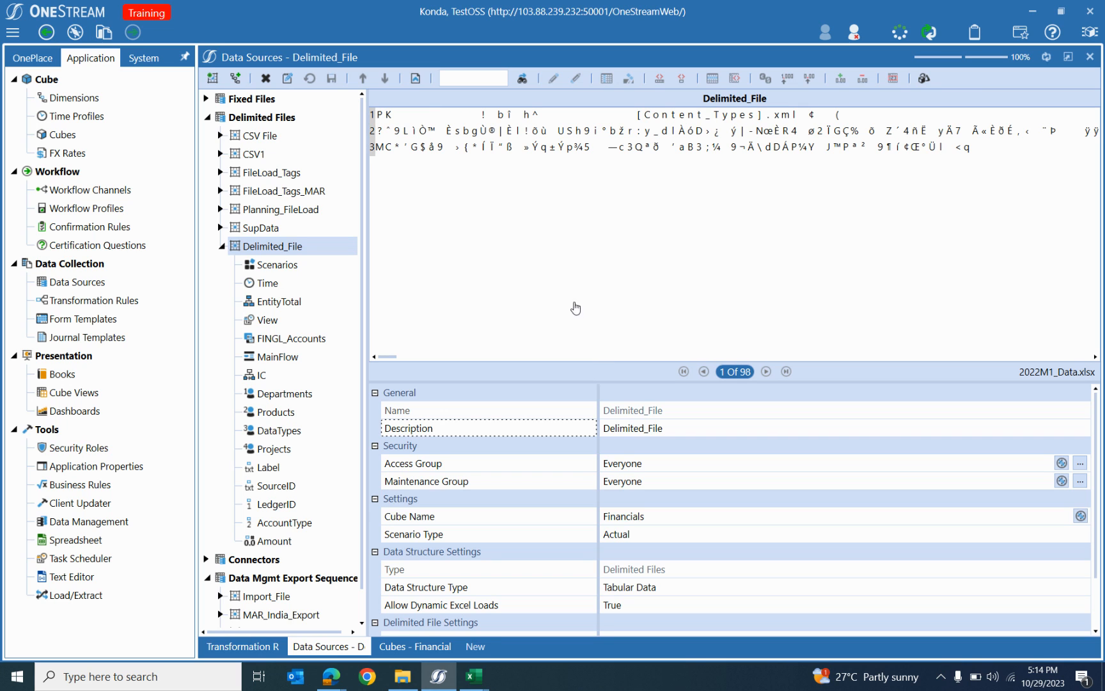
Step: Upload 2021M12_Data_DS.csv from the Data folder of the OneStream training files as the source file of Delimited_File
{"action": "left_click", "coordinate": [416, 78]}
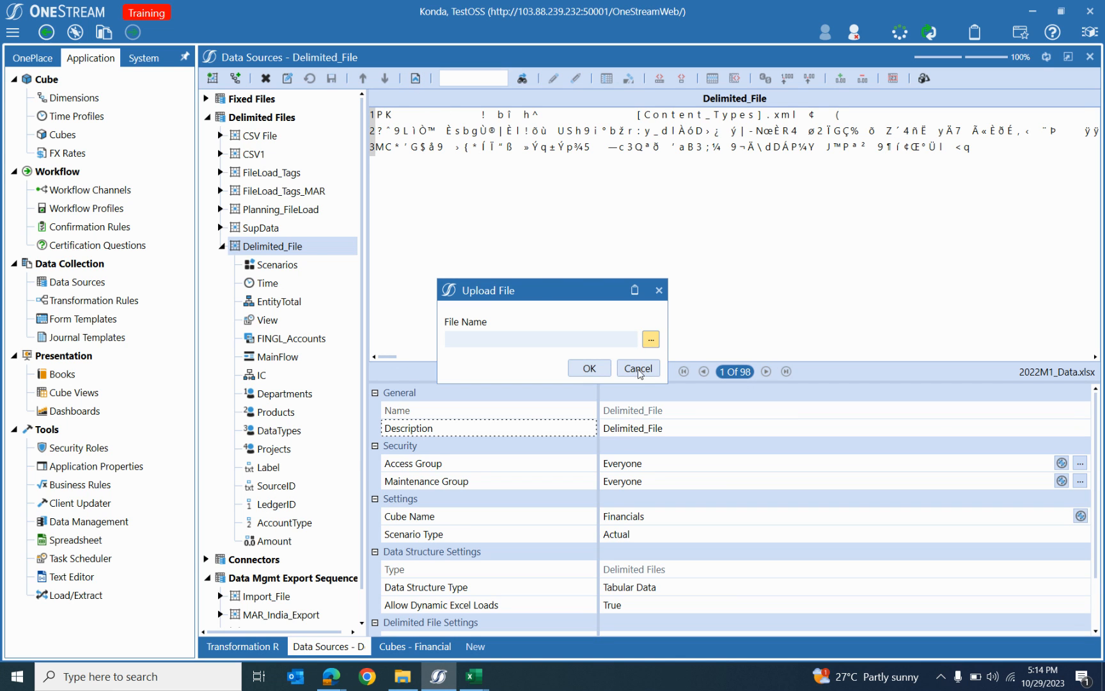
{"action": "left_click", "coordinate": [651, 339]}
{"action": "scroll", "coordinate": [224, 252], "scroll_direction": "up", "scroll_amount": 4}
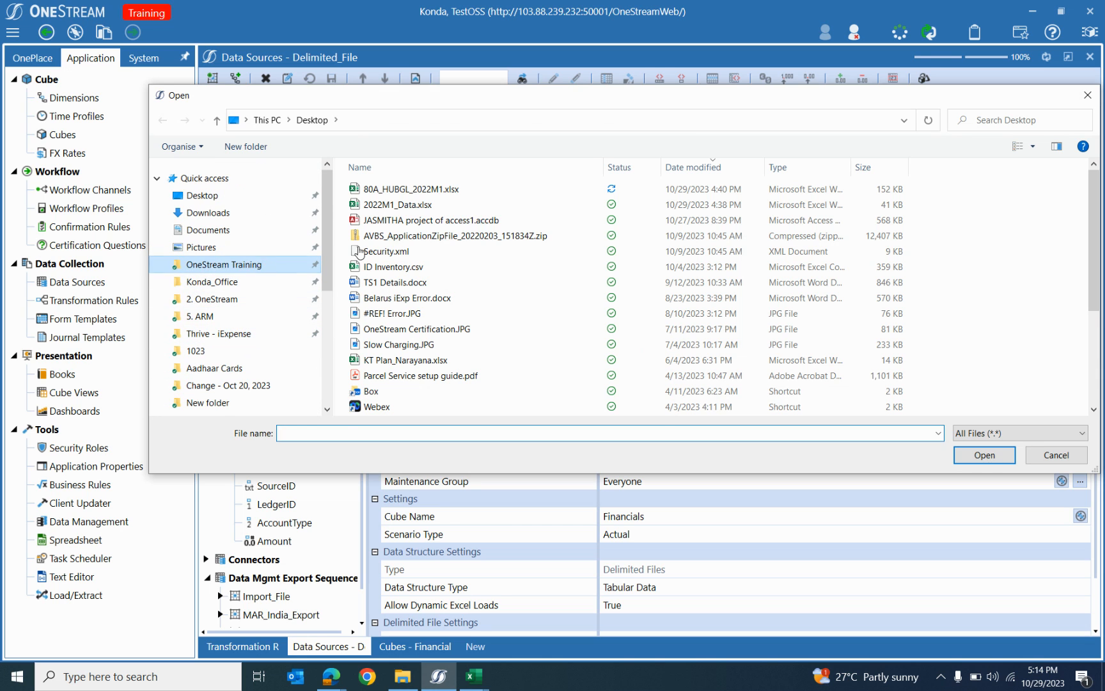
{"action": "left_click", "coordinate": [264, 265]}
{"action": "double_click", "coordinate": [408, 211]}
{"action": "double_click", "coordinate": [371, 182]}
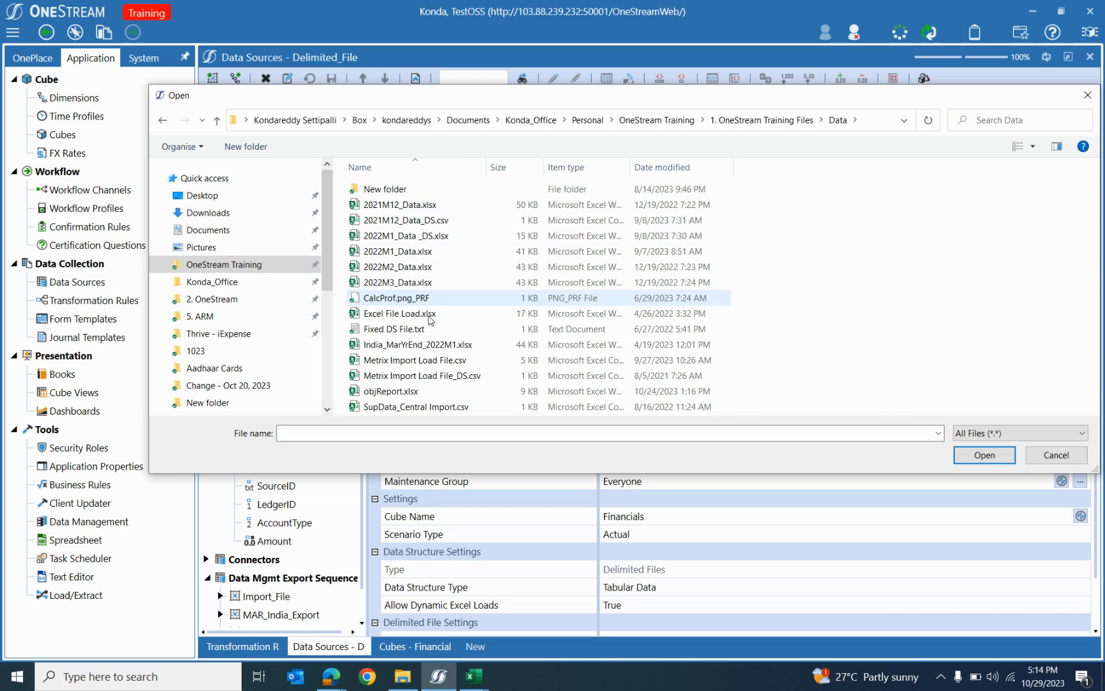
{"action": "left_click", "coordinate": [387, 221]}
{"action": "double_click", "coordinate": [407, 221]}
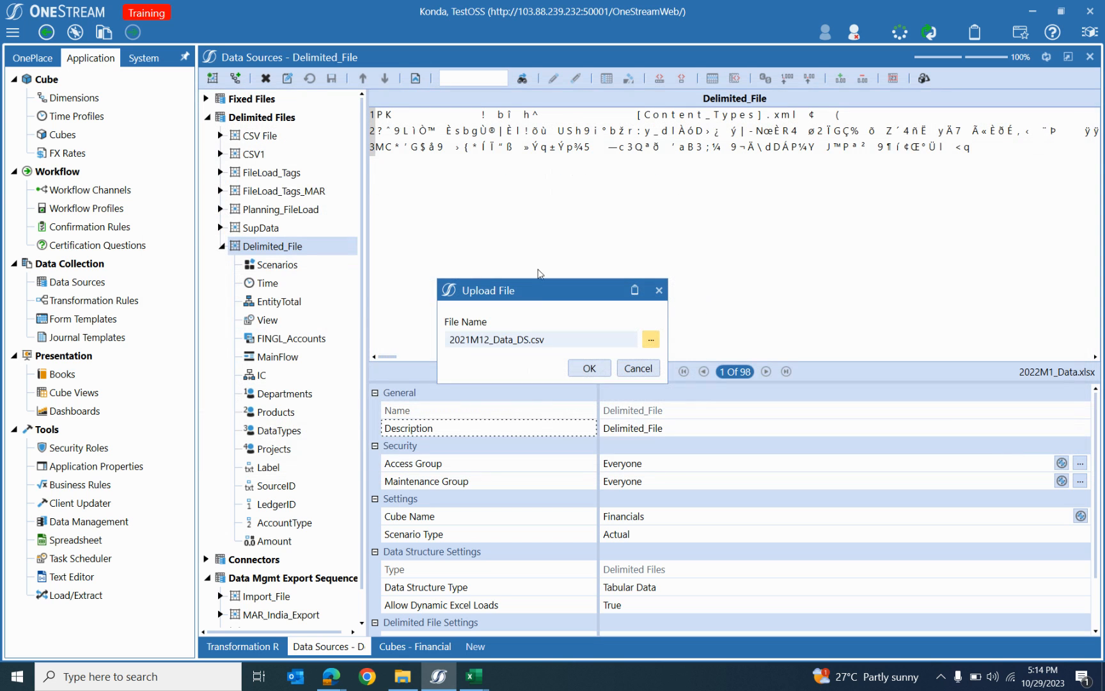
{"action": "left_click", "coordinate": [589, 367]}
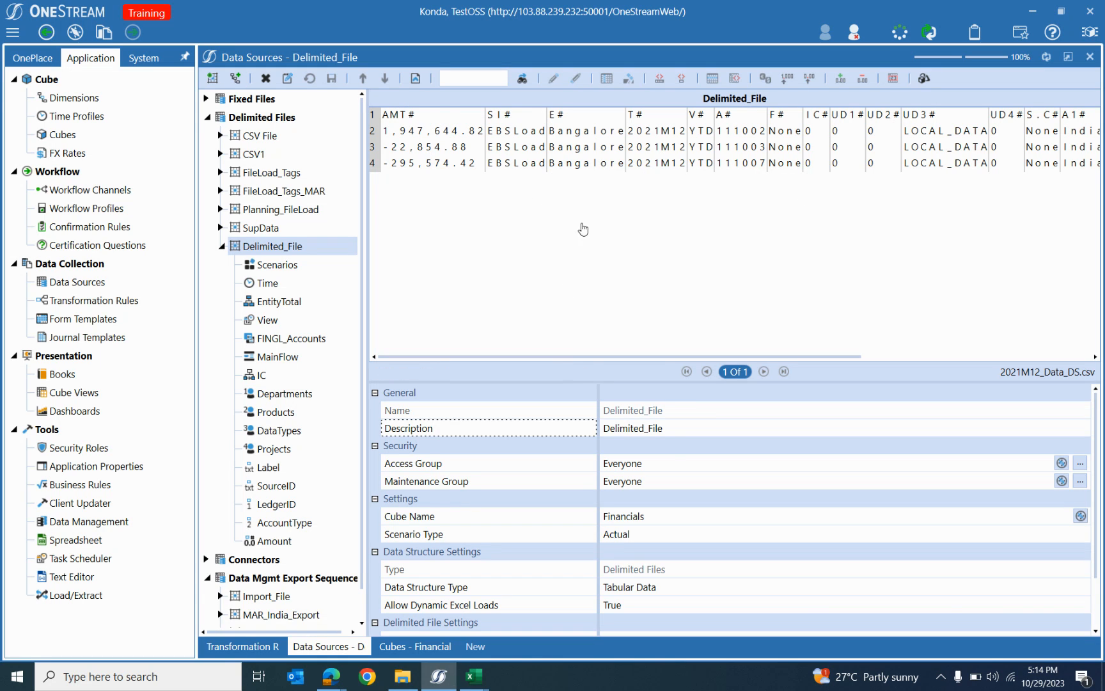
Step: Set the static value of the Scenarios dimension to Actual in Delimited_File and save the change
{"action": "scroll", "coordinate": [517, 424], "scroll_direction": "down", "scroll_amount": 1}
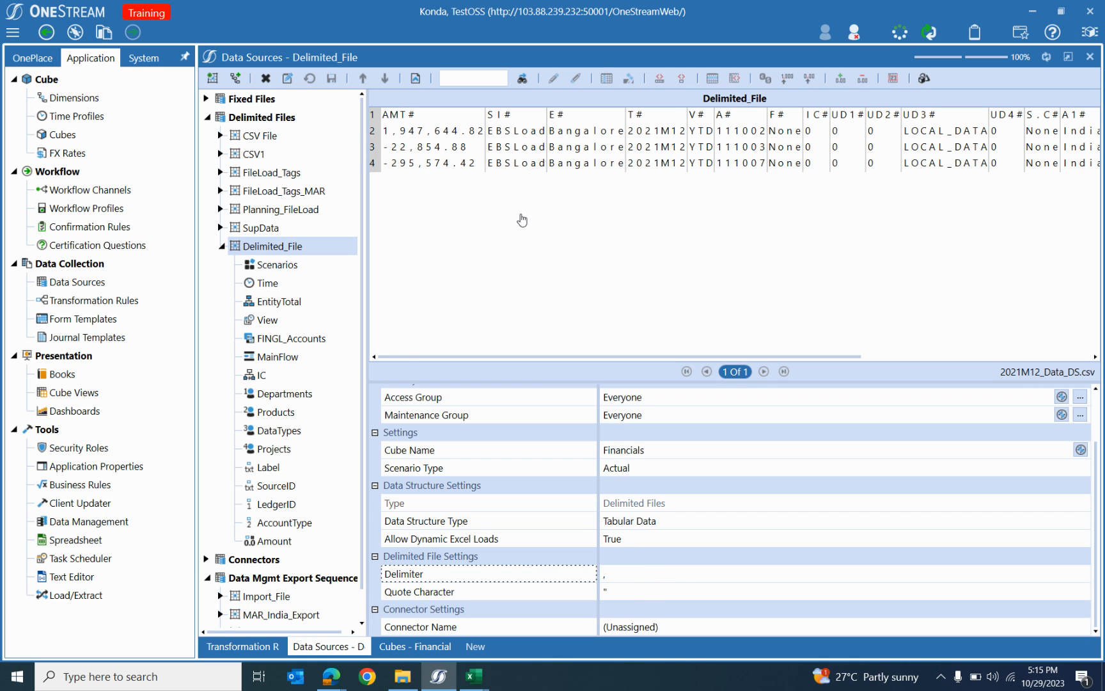
{"action": "left_click_drag", "start_coordinate": [598, 357], "coordinate": [570, 346]}
{"action": "left_click", "coordinate": [263, 268]}
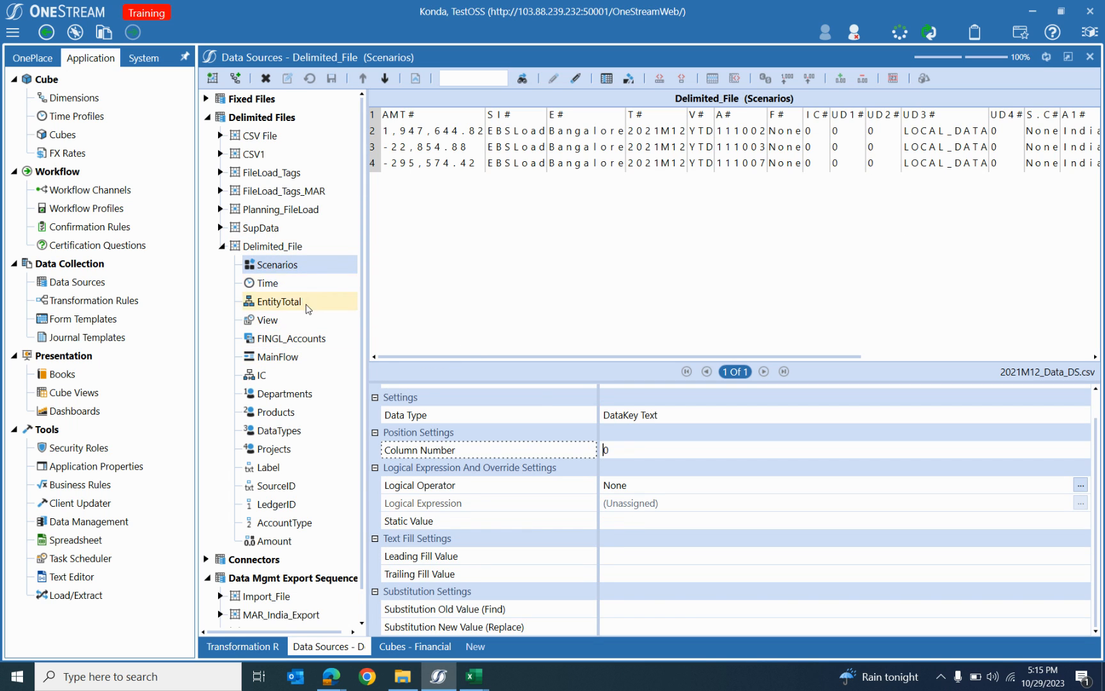
{"action": "double_click", "coordinate": [610, 450]}
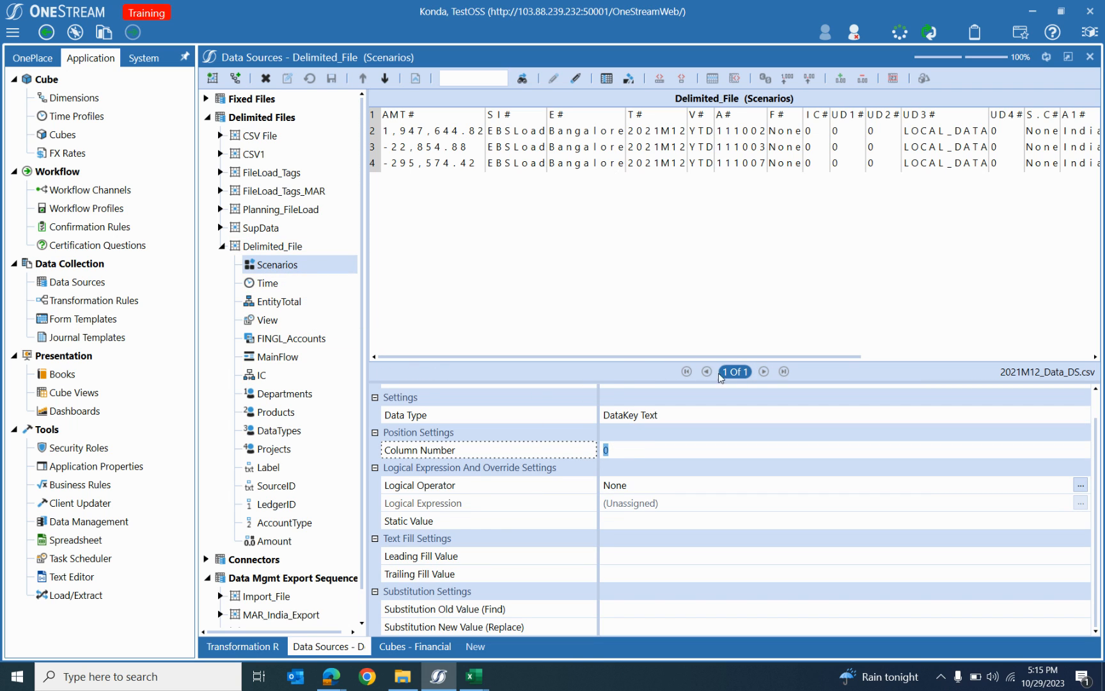
{"action": "left_click_drag", "start_coordinate": [694, 358], "coordinate": [739, 365]}
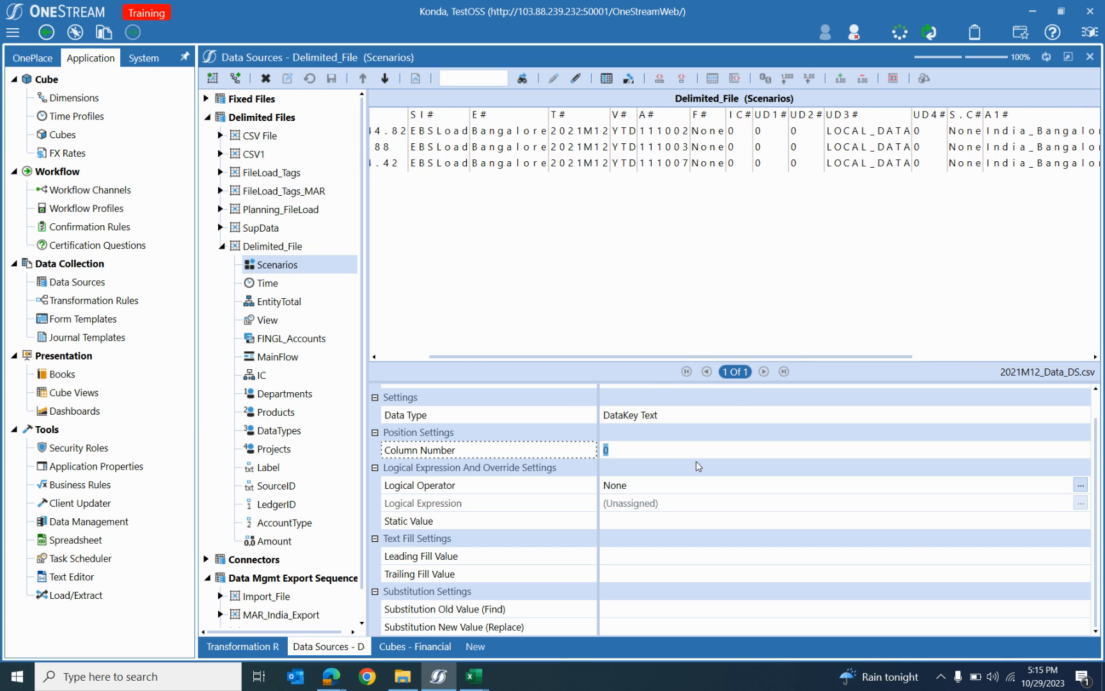
{"action": "left_click", "coordinate": [415, 357]}
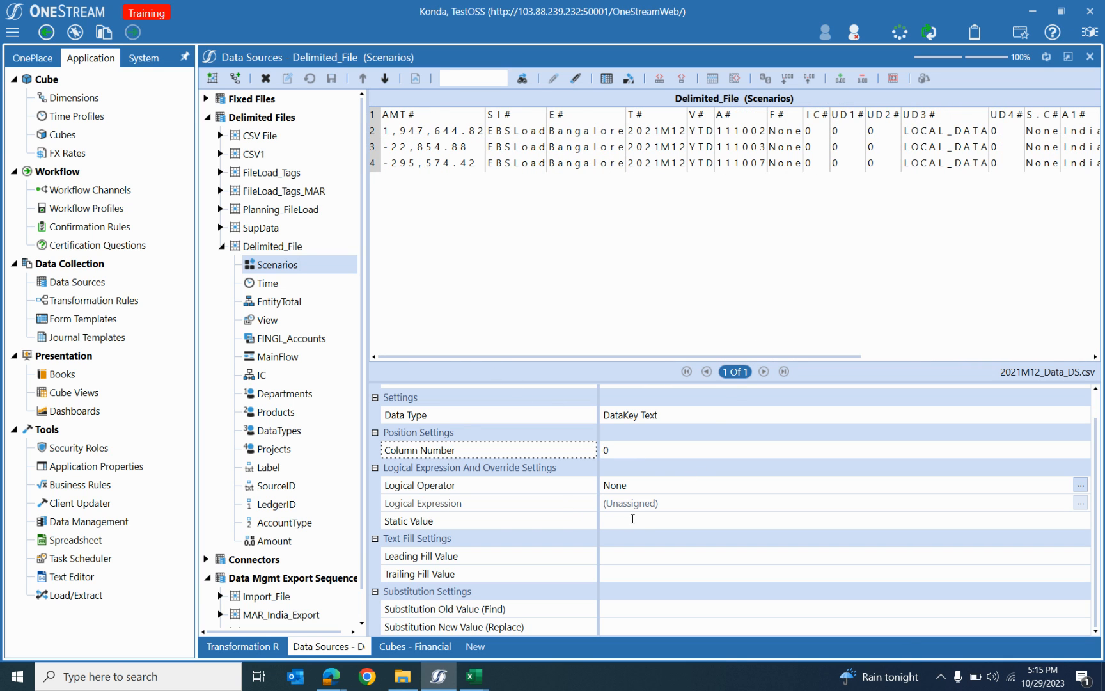
{"action": "type", "text": "Actual"}
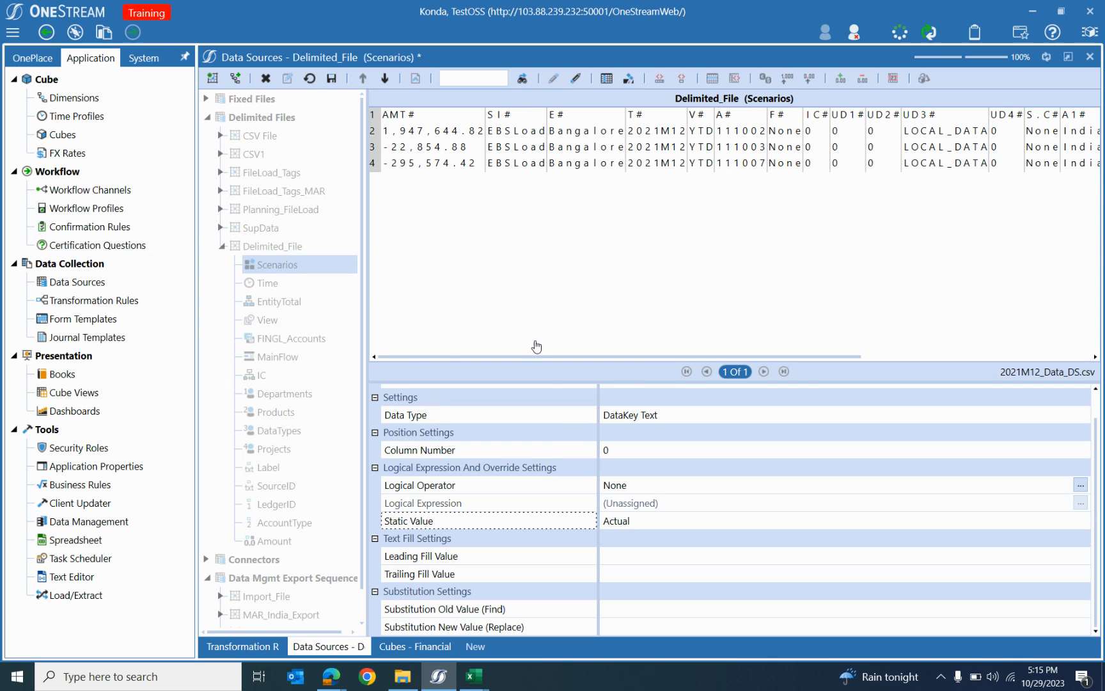
{"action": "left_click", "coordinate": [332, 78]}
Step: Set the column number to 4 for Time and to 3 for EntityTotal, saving each change
{"action": "left_click", "coordinate": [267, 283]}
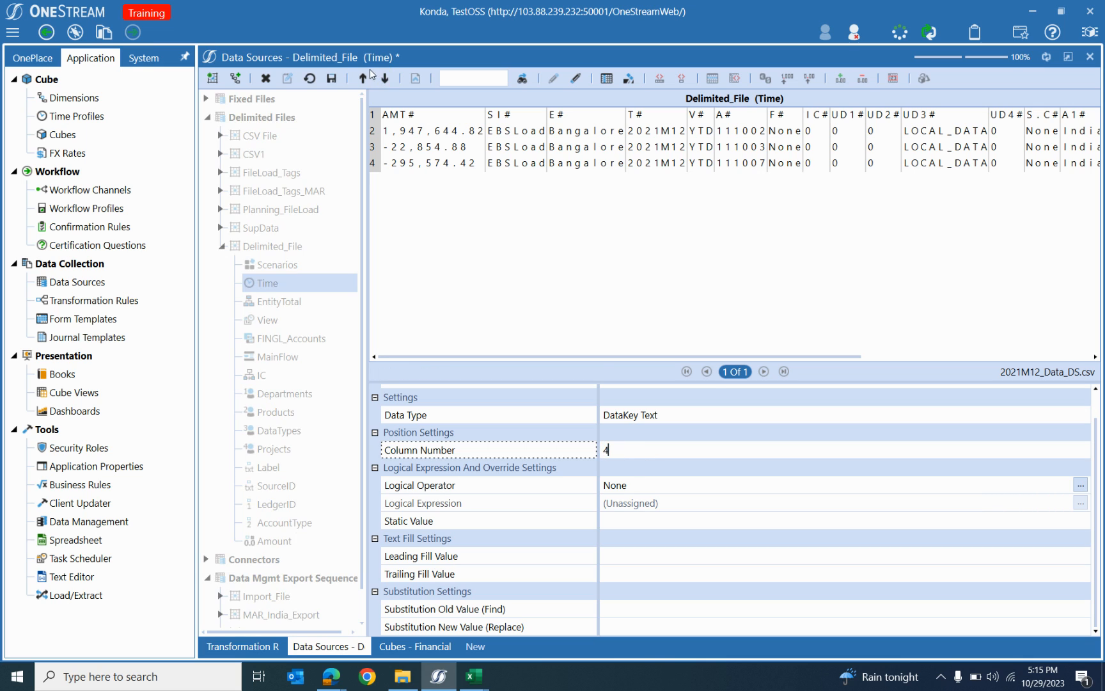
{"action": "type", "text": "4"}
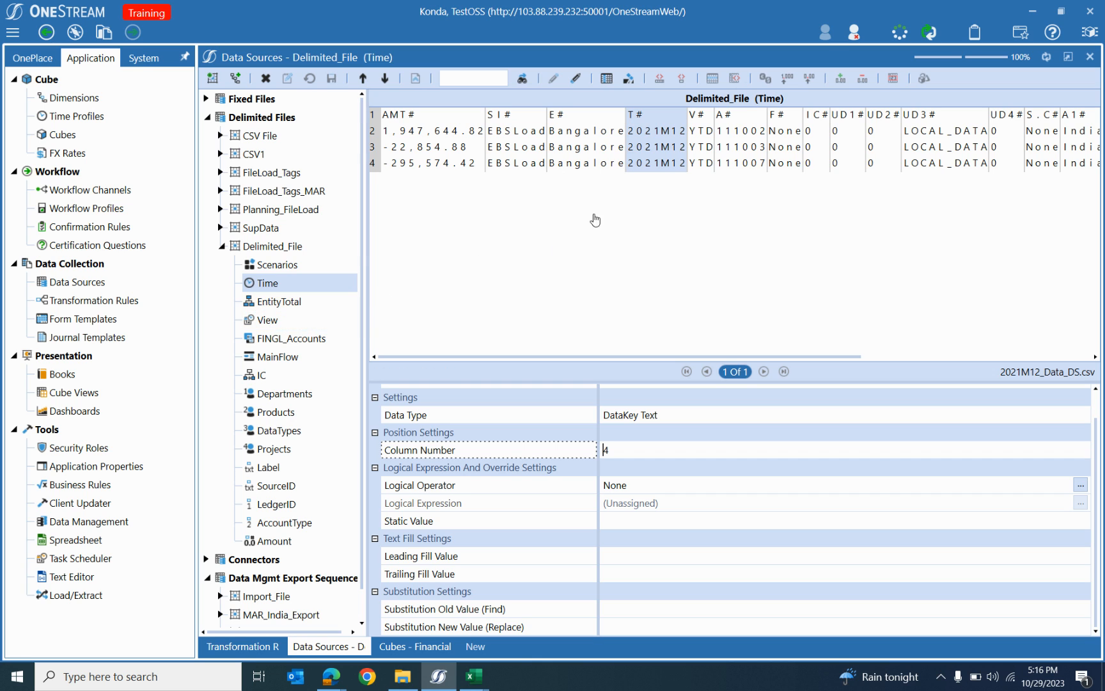
{"action": "left_click", "coordinate": [291, 301]}
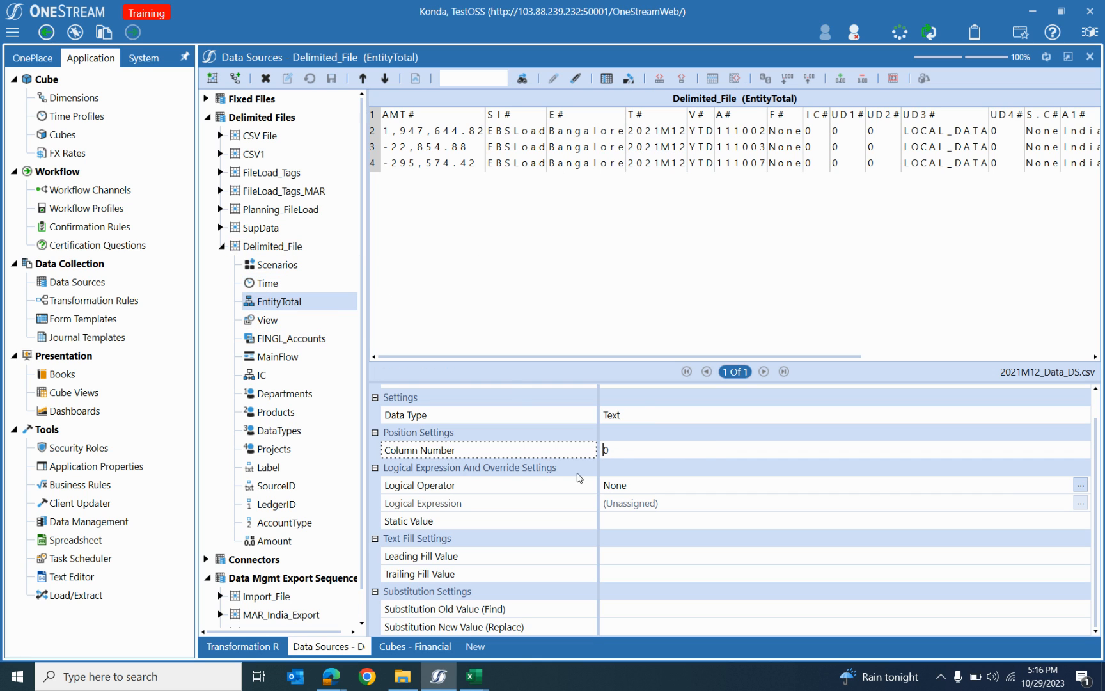
{"action": "type", "text": "3"}
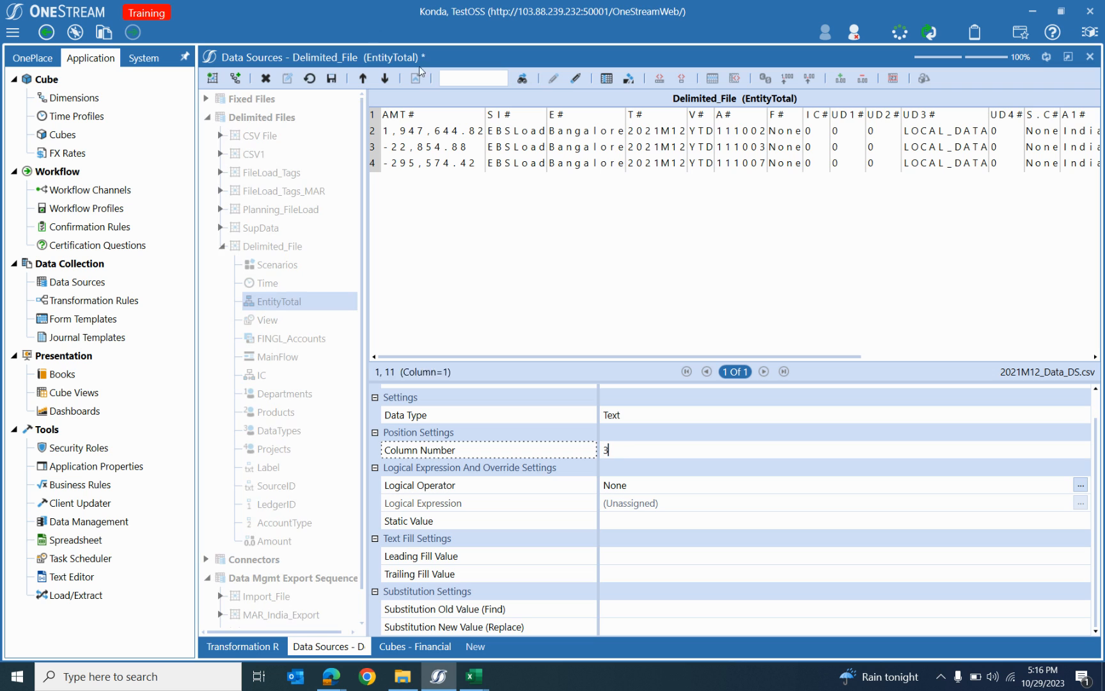
{"action": "left_click", "coordinate": [331, 78]}
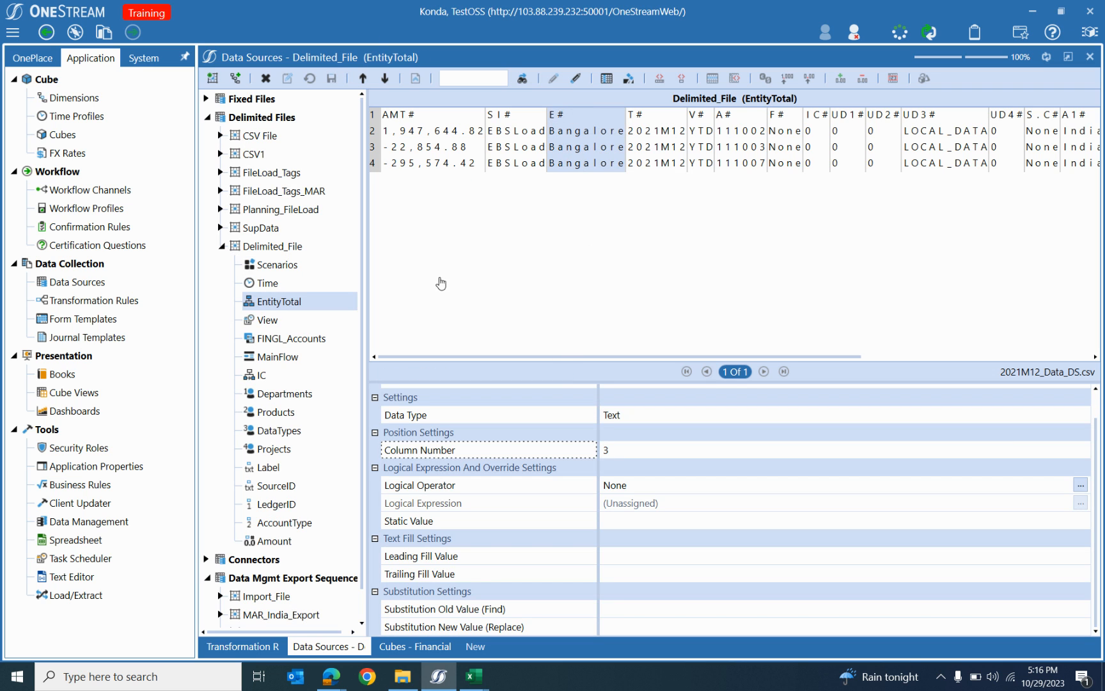
Step: Set the column number of the View dimension to 5 in Delimited_File and save the change
{"action": "left_click", "coordinate": [276, 319]}
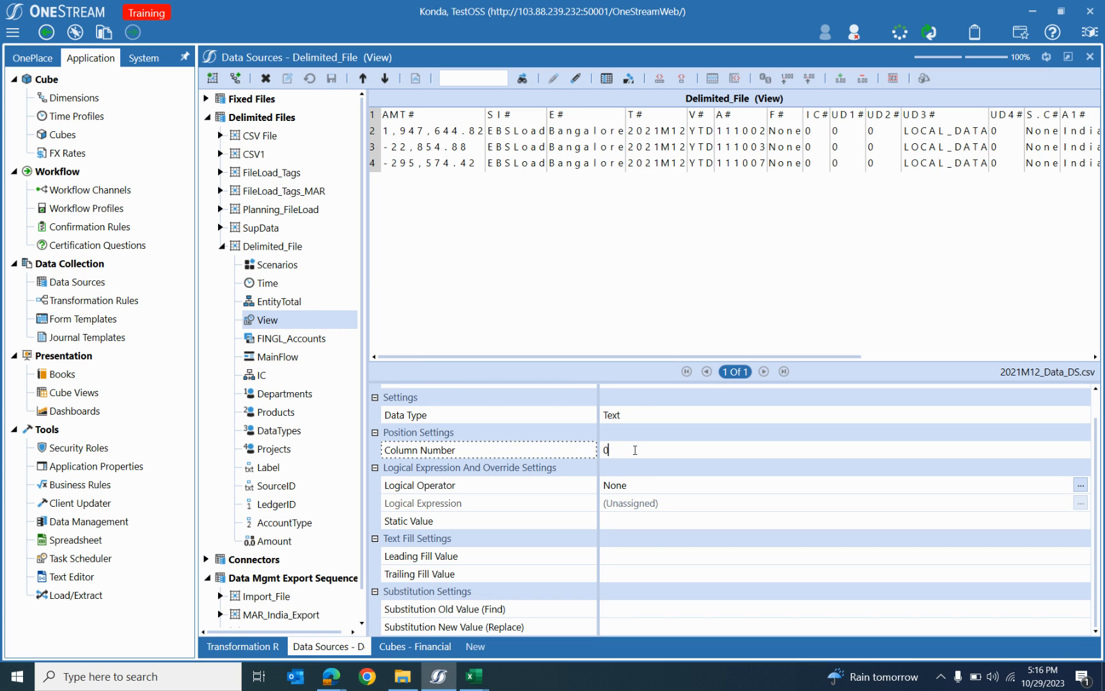
{"action": "type", "text": "5"}
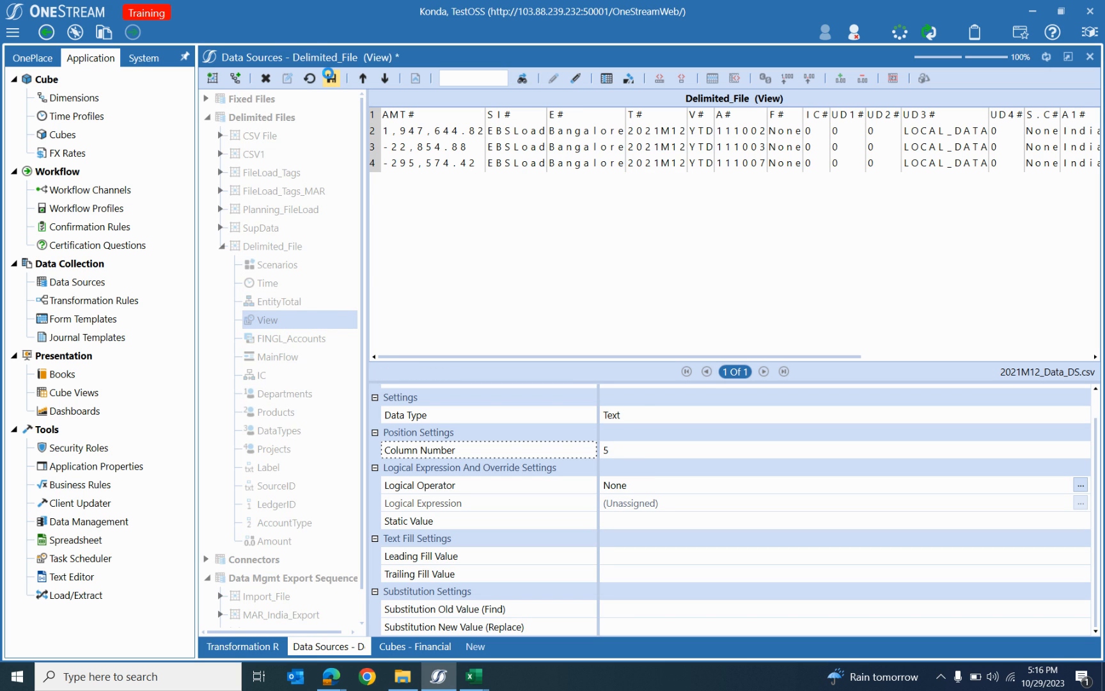
{"action": "left_click", "coordinate": [330, 75]}
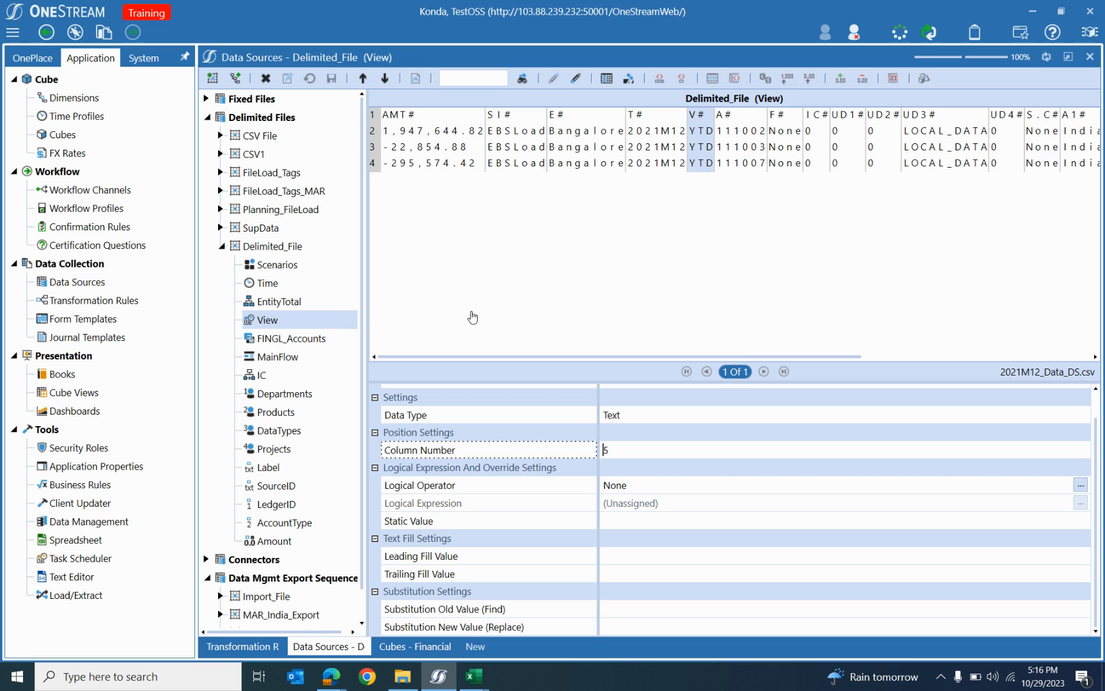
{"action": "left_click_drag", "start_coordinate": [568, 357], "coordinate": [501, 353]}
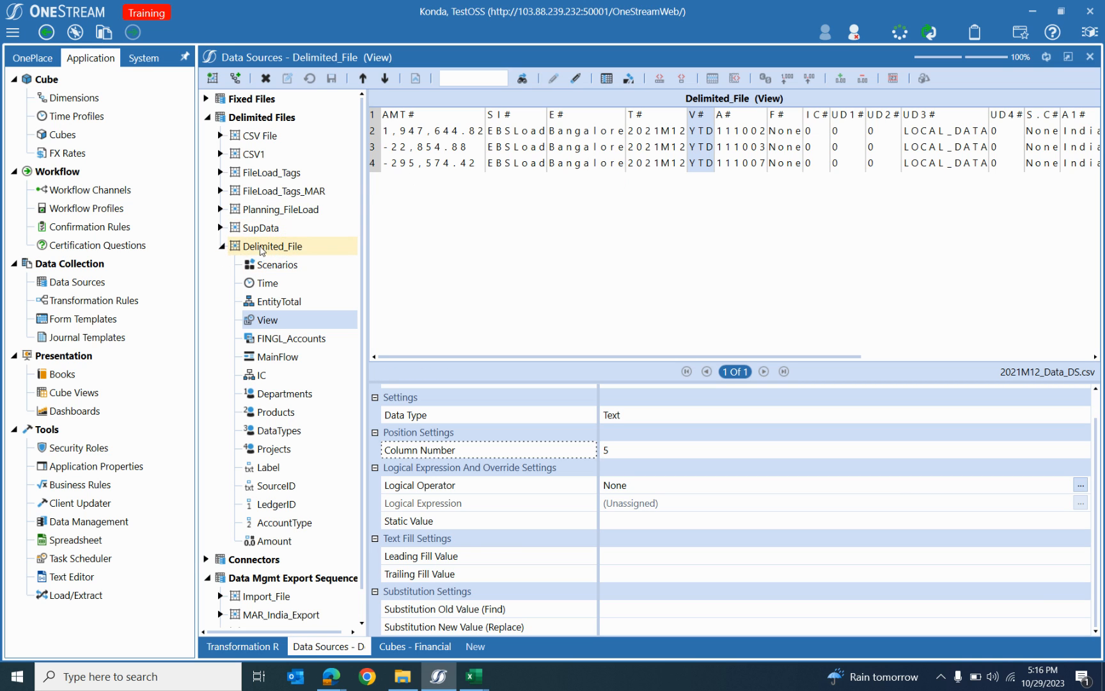
Step: Open the Actual properties of India's Import ERP workflow profile under the Financials cube
{"action": "left_click", "coordinate": [64, 208]}
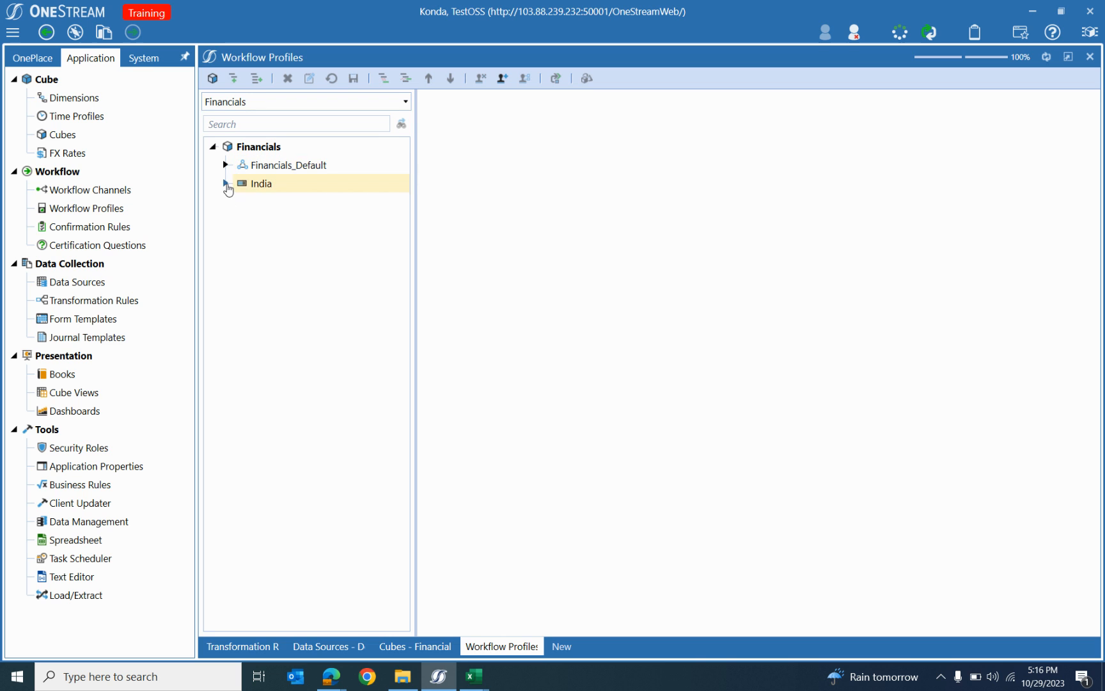
{"action": "left_click", "coordinate": [225, 183]}
{"action": "left_click", "coordinate": [289, 200]}
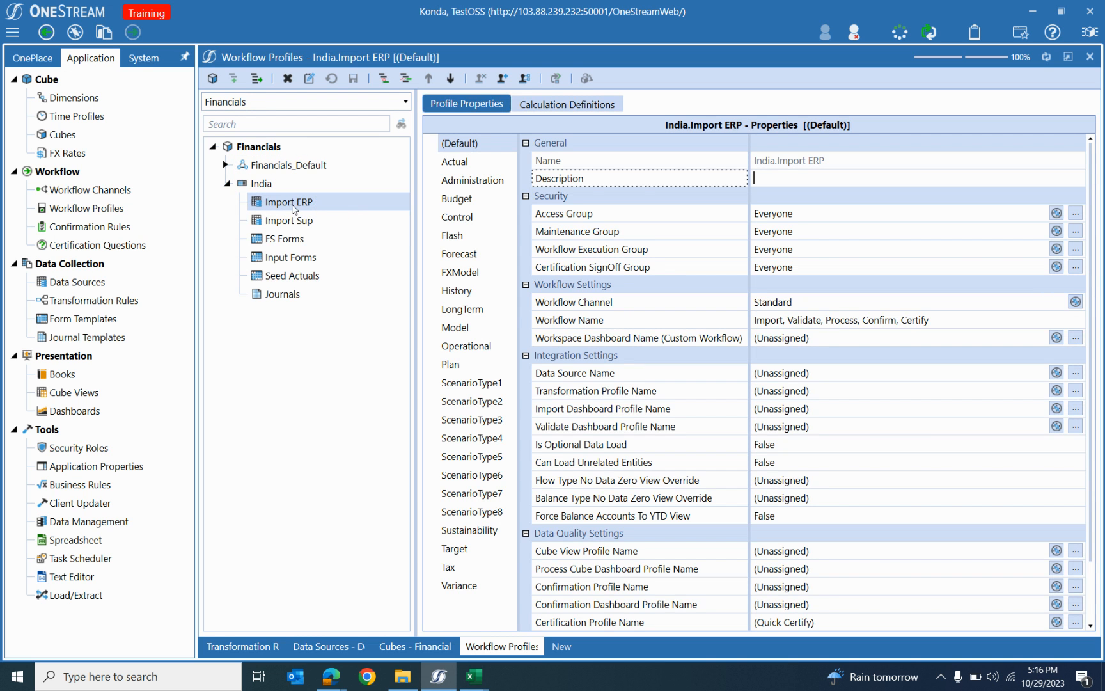
{"action": "left_click", "coordinate": [492, 161]}
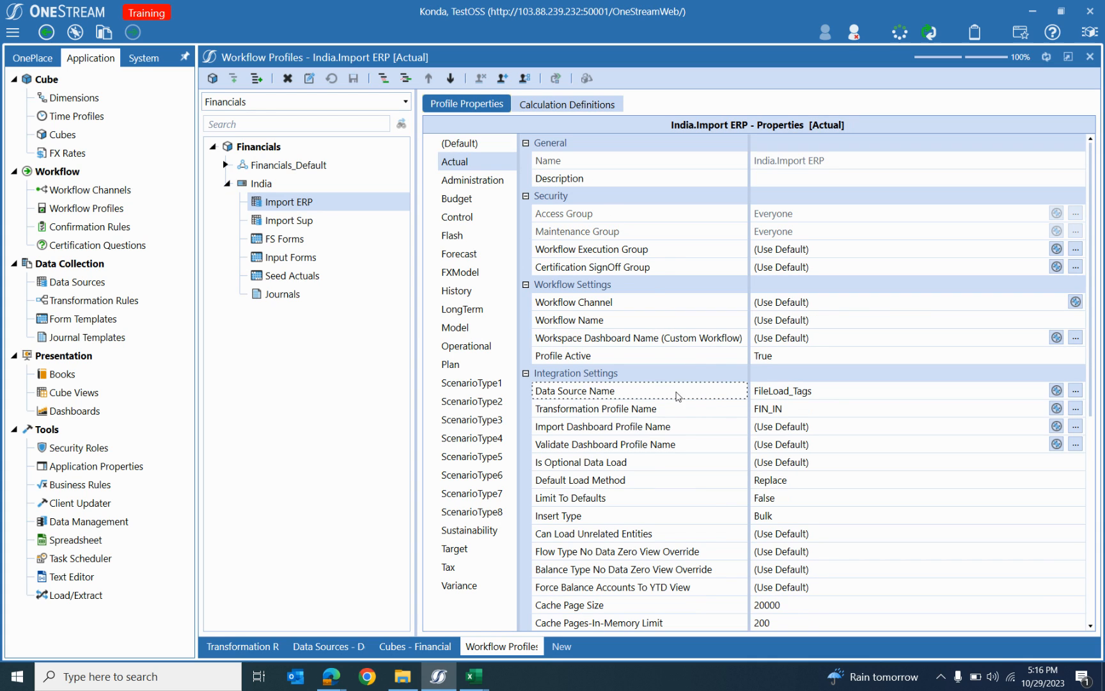
Step: Try selecting Delimited_File as the data source name for the Actual scenario type of Import ERP
{"action": "left_click", "coordinate": [1077, 394]}
{"action": "left_click", "coordinate": [601, 335]}
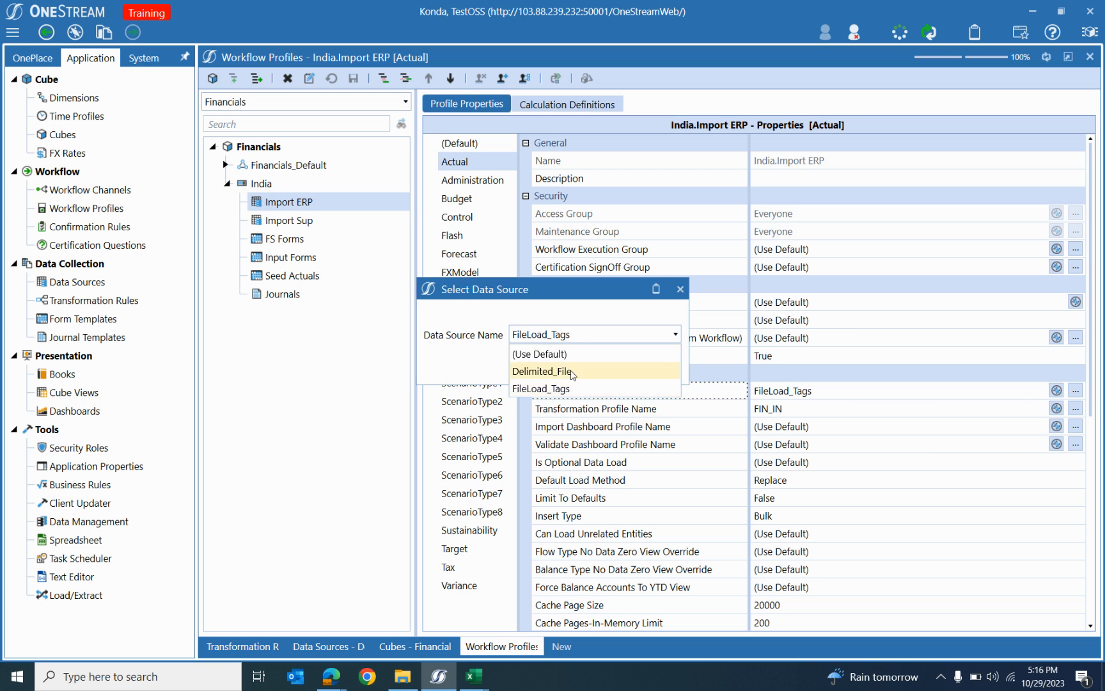
{"action": "left_click", "coordinate": [531, 388]}
{"action": "left_click", "coordinate": [595, 335]}
{"action": "left_click", "coordinate": [595, 372]}
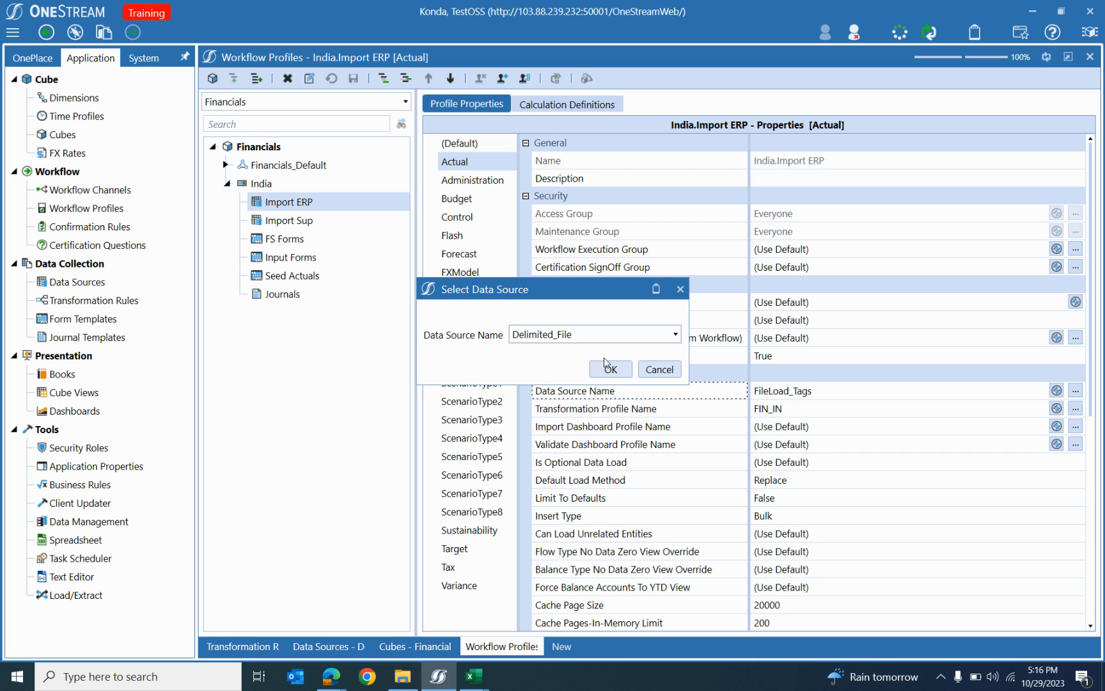
{"action": "left_click", "coordinate": [659, 369]}
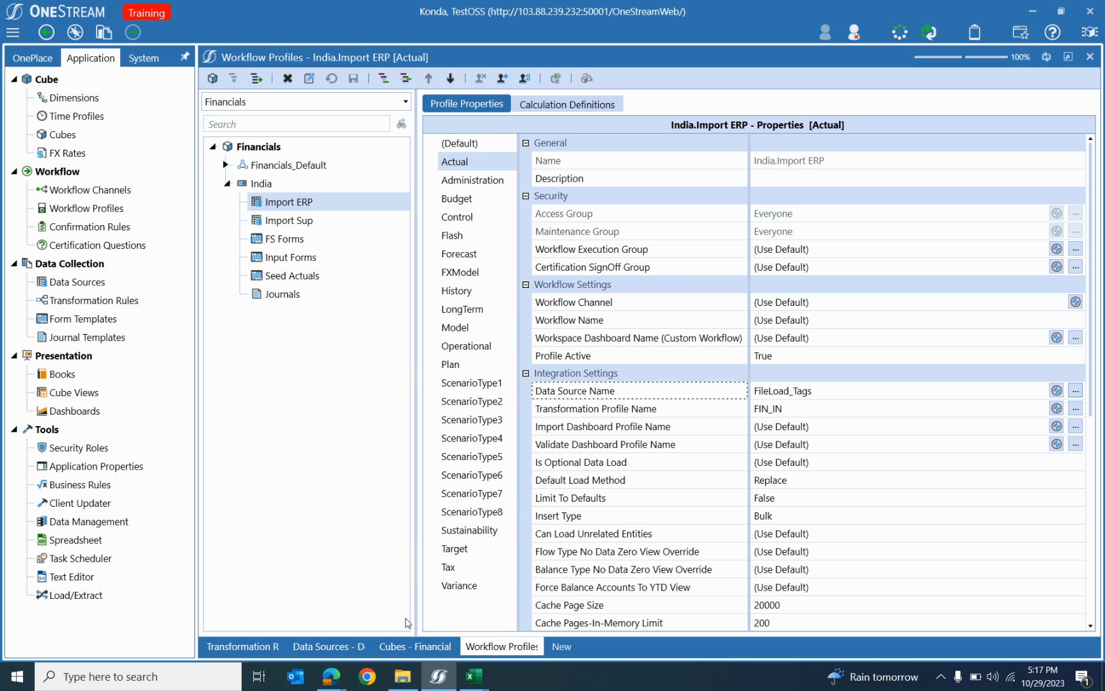
{"action": "mouse_move", "coordinate": [331, 669]}
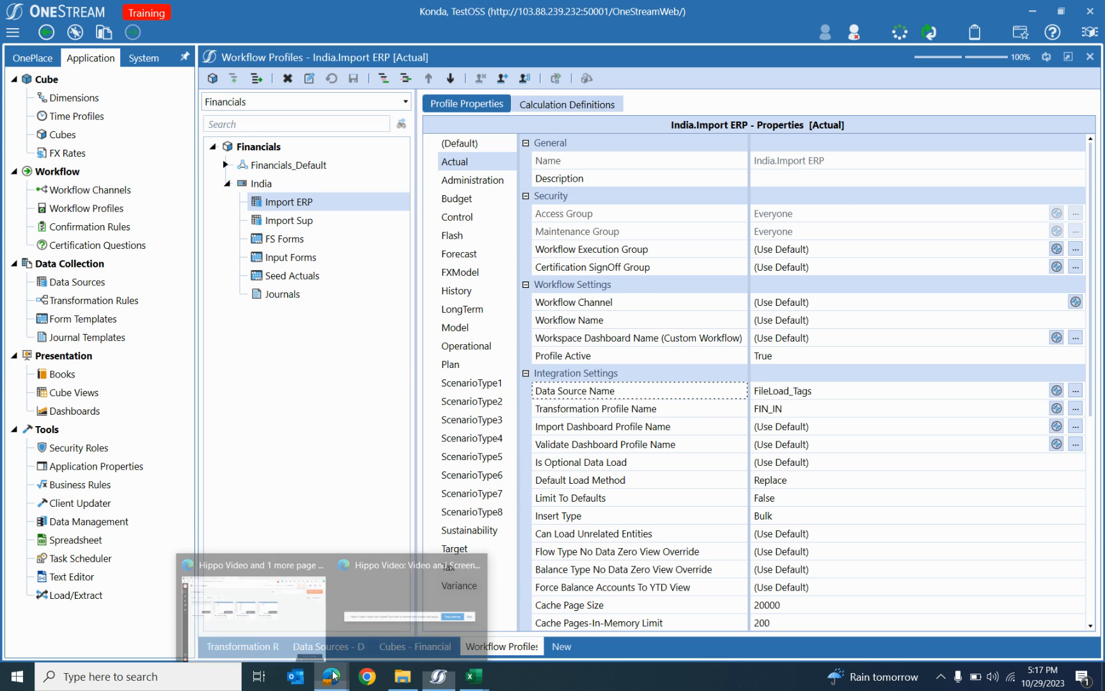